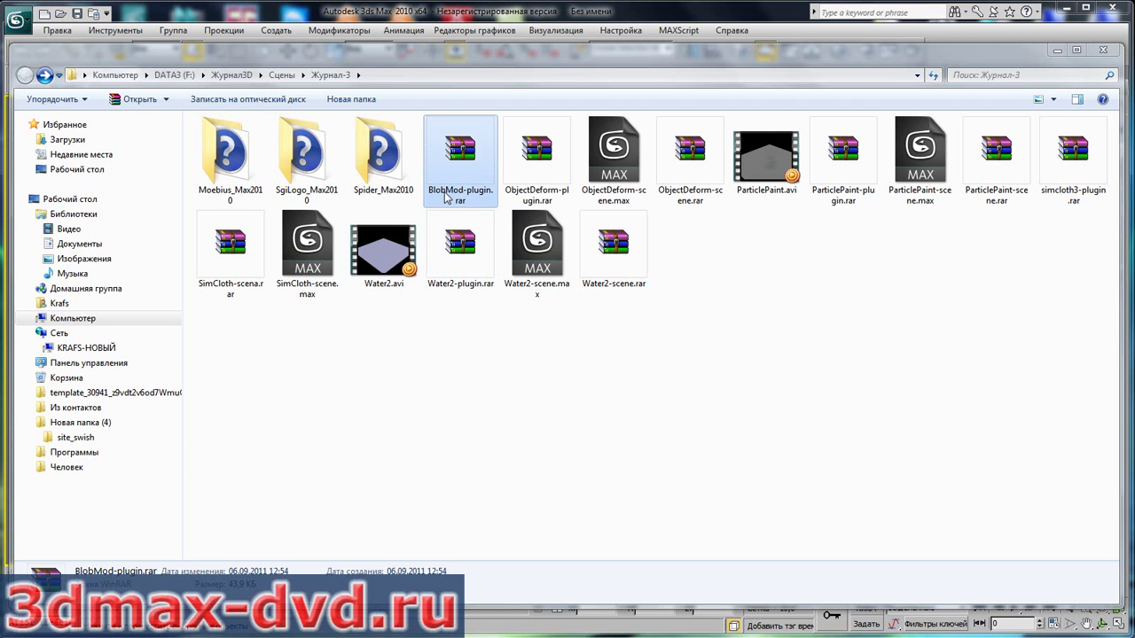
- Minimize the Explorer window showing the Журнал-3 folder to reveal the empty 3ds Max scene
click(1056, 50)
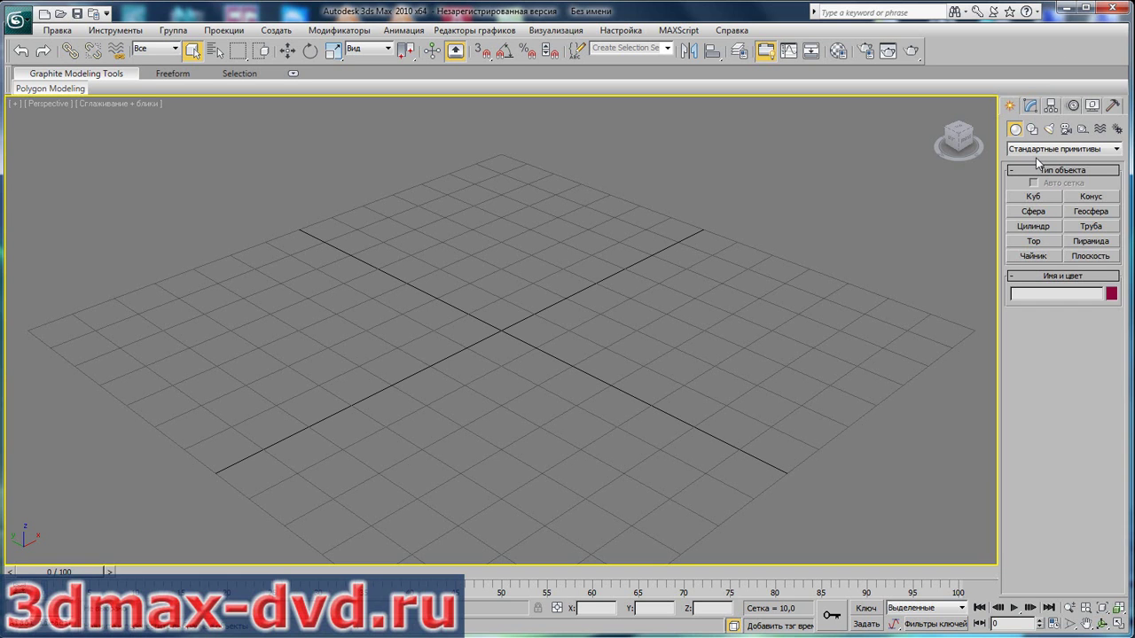
- Place a BlobMesh compound object, BlobMesh01, left of centre, then return to Standard Primitives
click(1116, 149)
click(1086, 180)
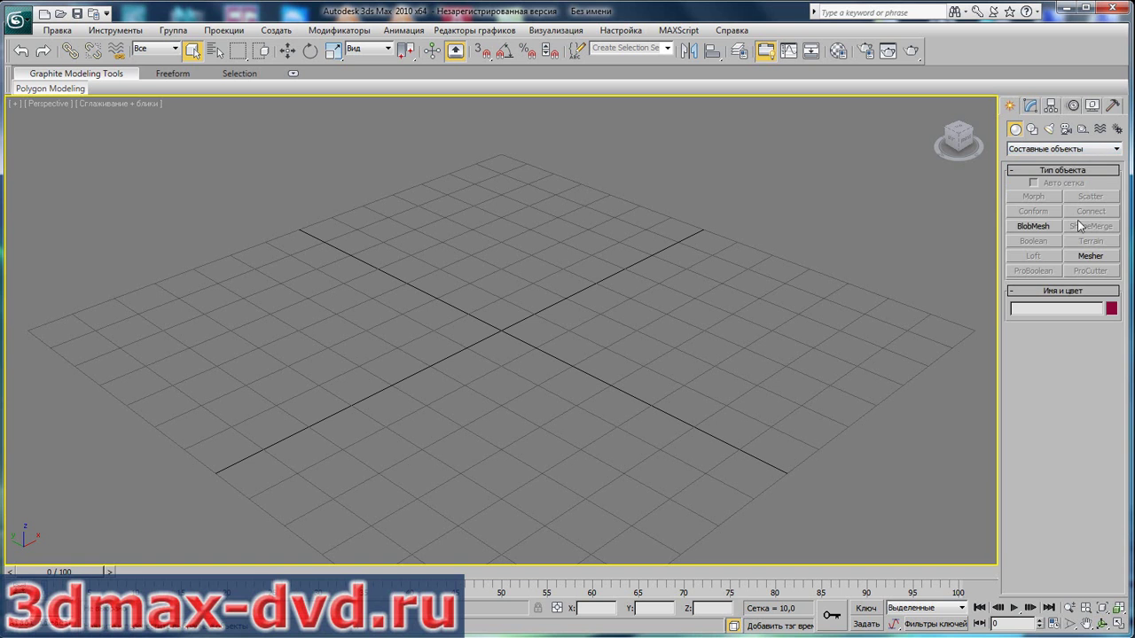
click(1034, 228)
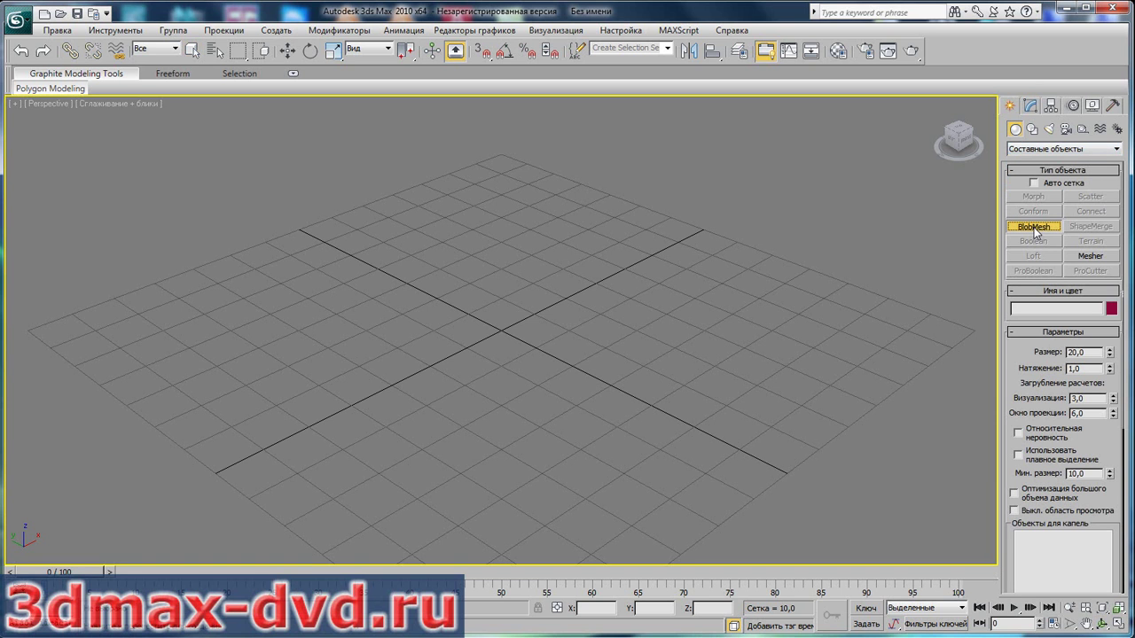
click(381, 329)
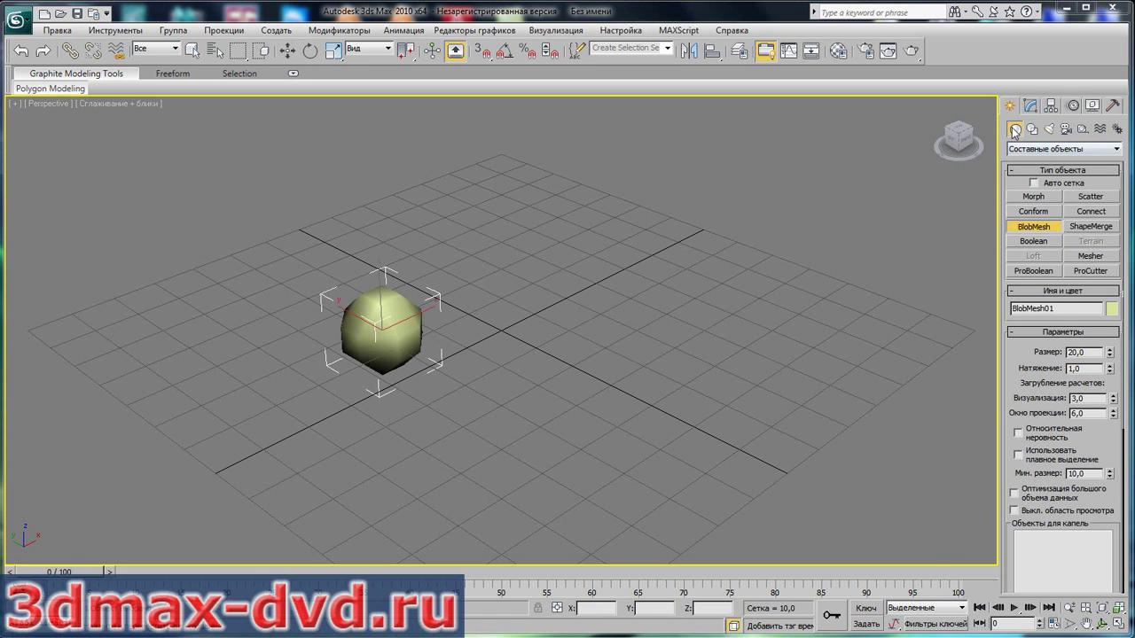
click(1118, 149)
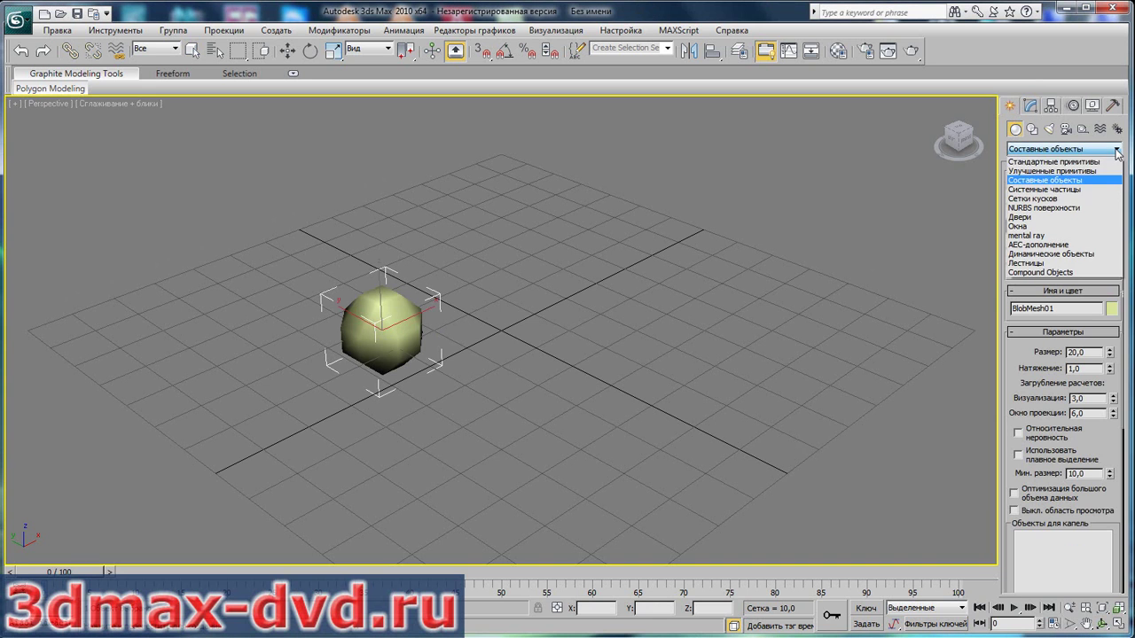
click(1086, 159)
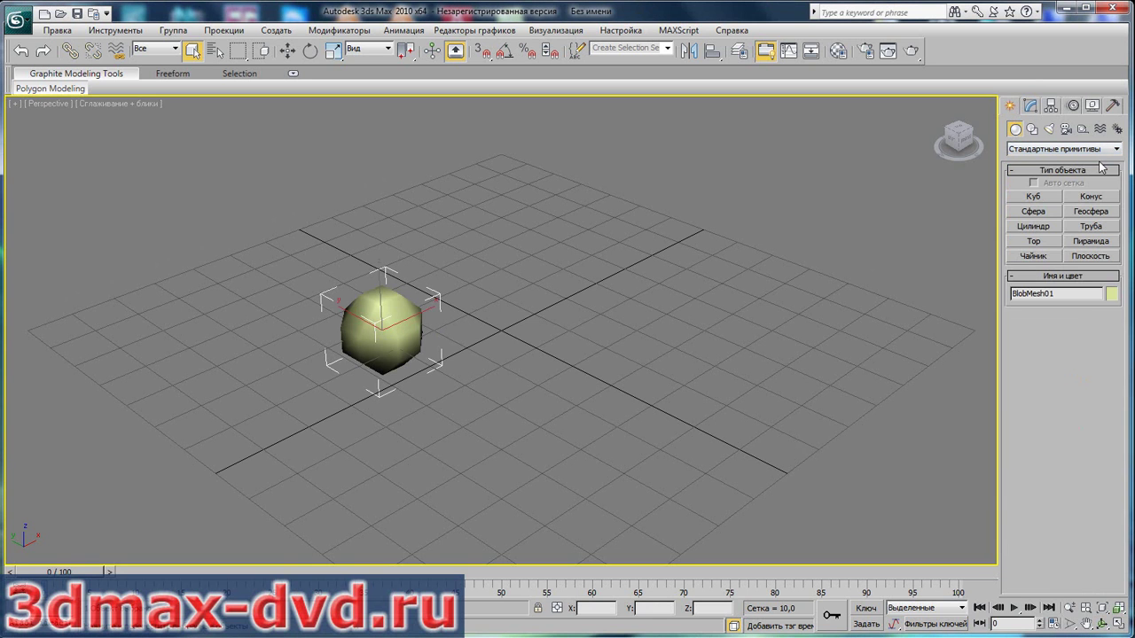
- Create a box (18,172 × 27,289 × 27,247) right of the blob and show the viewport as Wireframe
click(1034, 196)
mouse_move(637, 358)
mouse_down()
mouse_move(677, 308)
mouse_move(661, 282)
mouse_up()
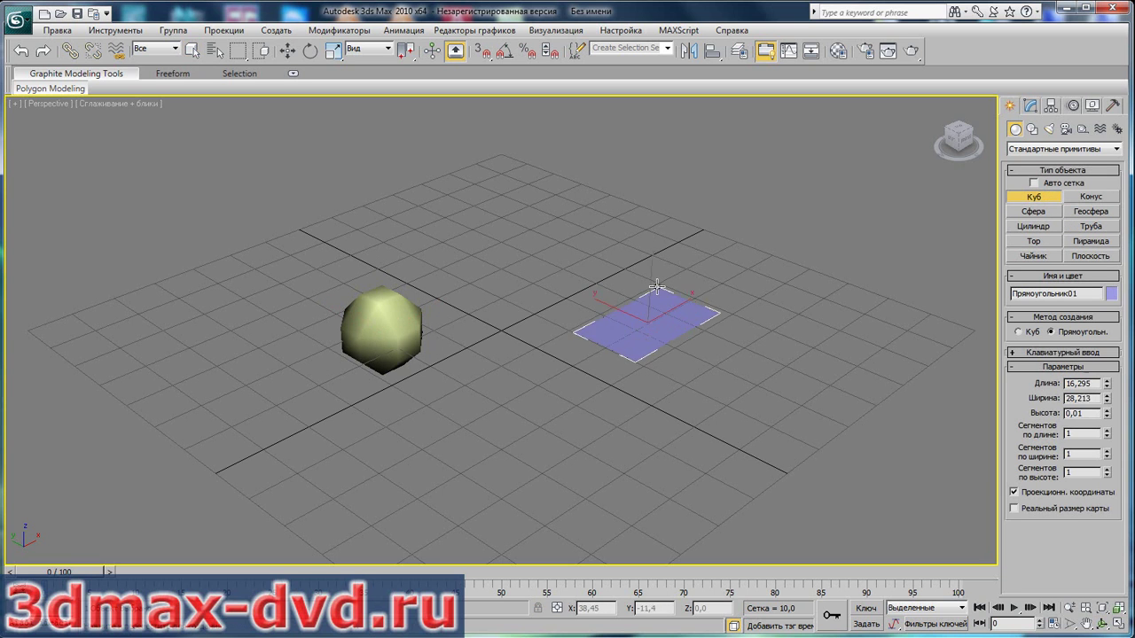
click(661, 153)
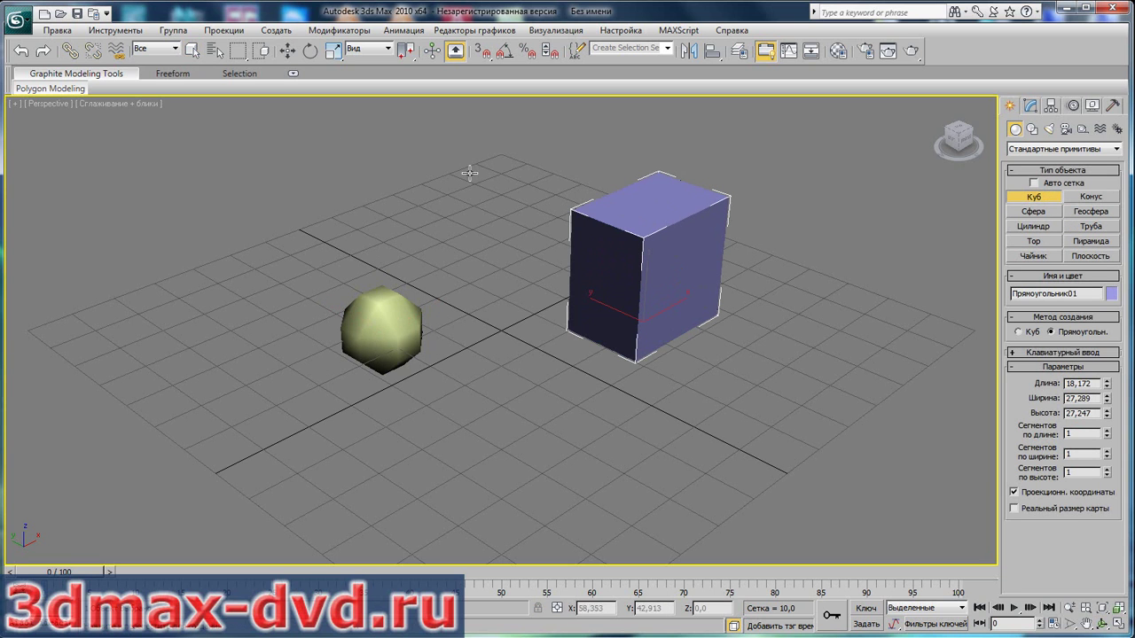
click(147, 103)
click(155, 150)
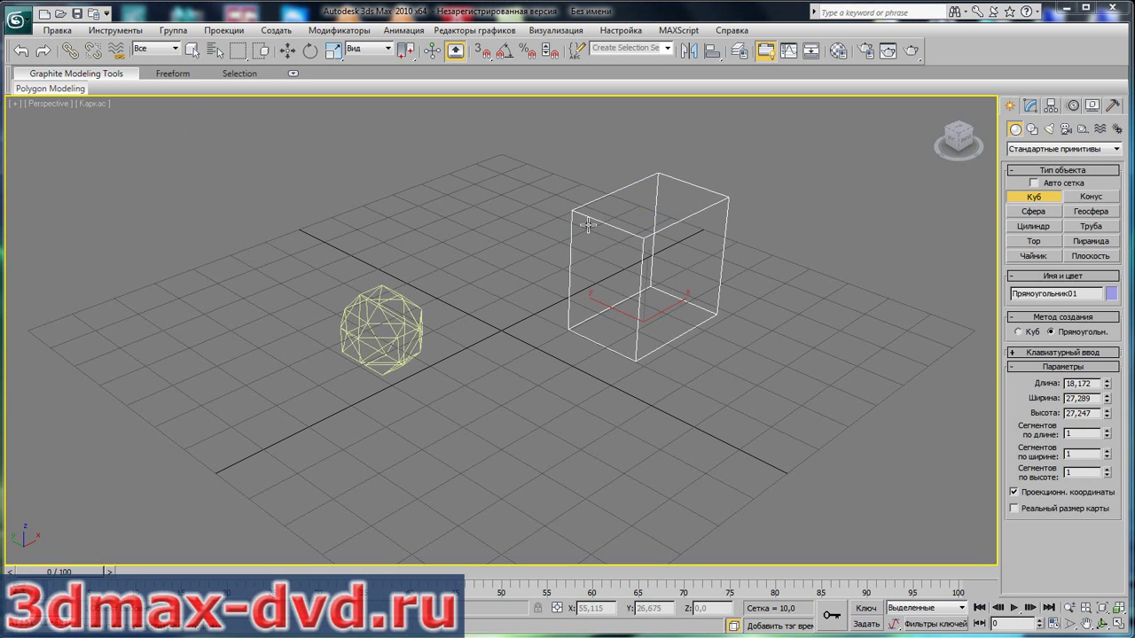
- Make Прямоугольник01 BlobMesh01's blob source and lower the blob size to about 12.4
click(1030, 106)
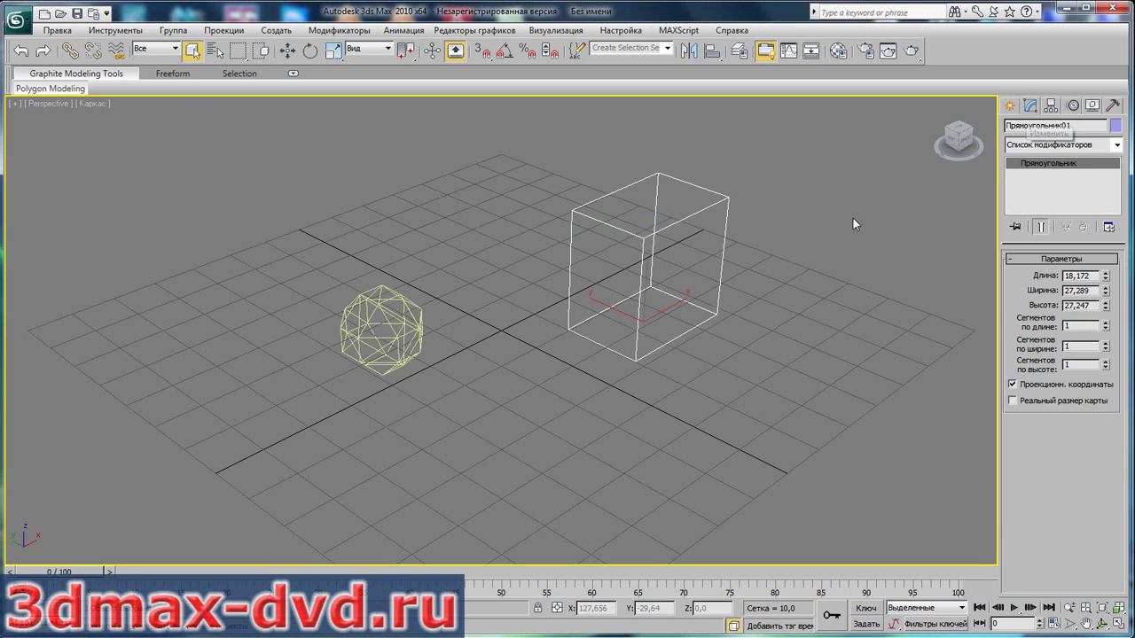
click(404, 317)
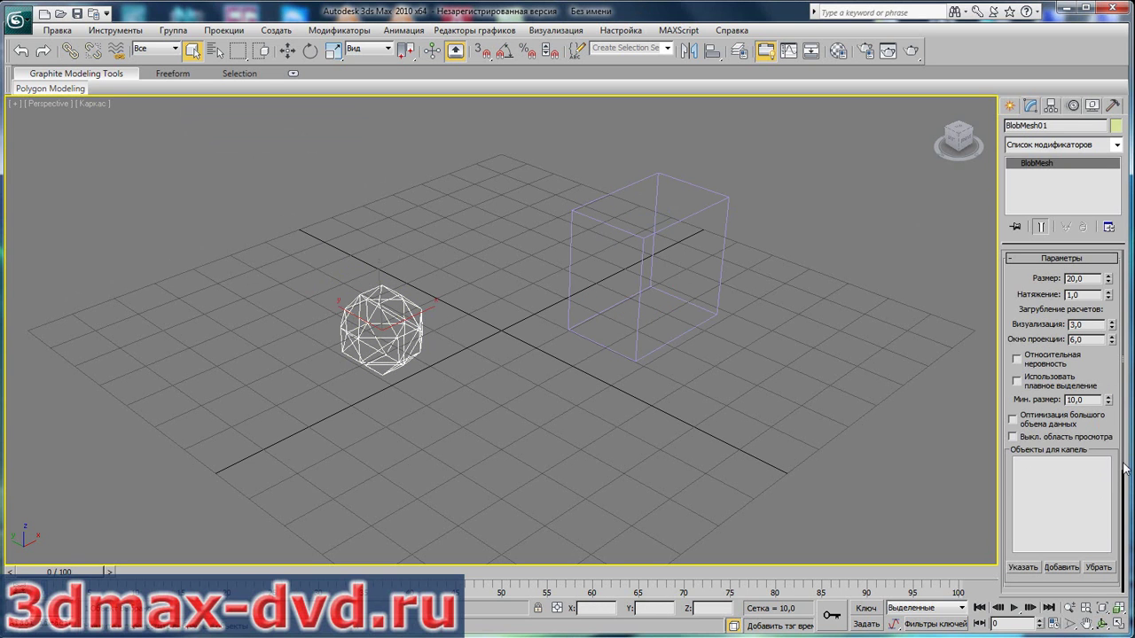
drag(1124, 470, 1122, 510)
click(1026, 518)
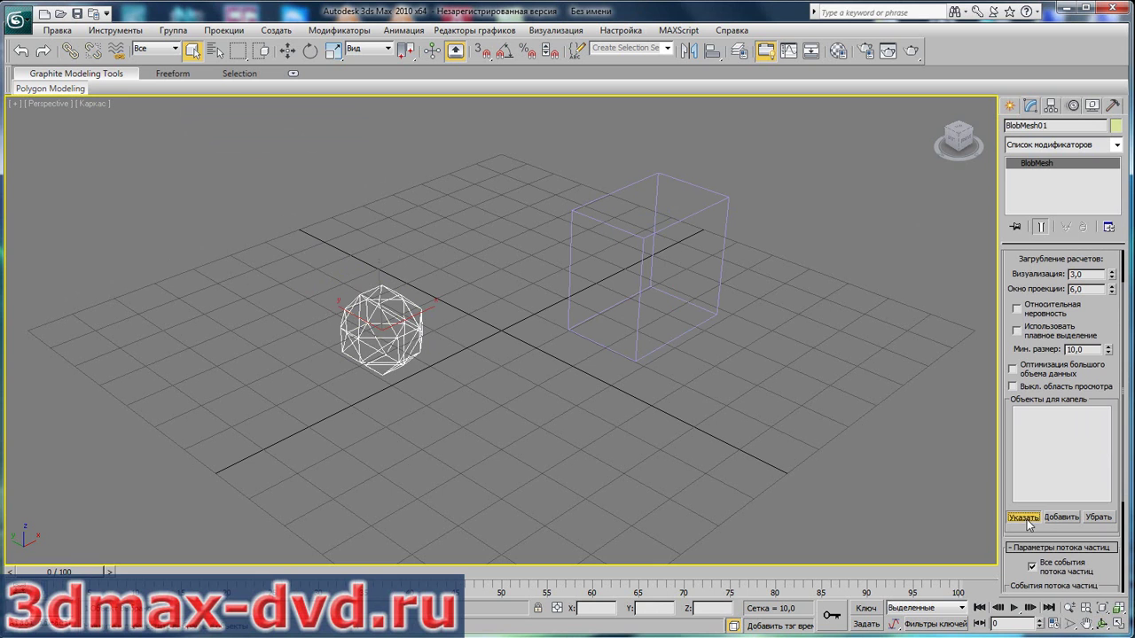
click(722, 275)
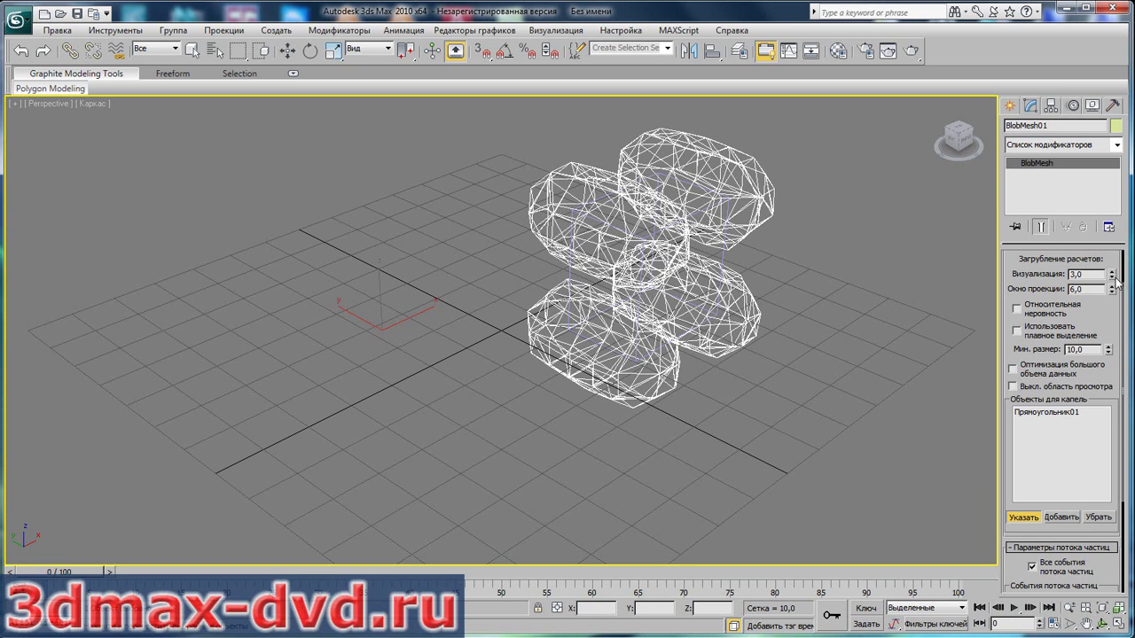
mouse_move(1125, 297)
mouse_down()
mouse_move(1126, 258)
mouse_move(1113, 332)
mouse_up()
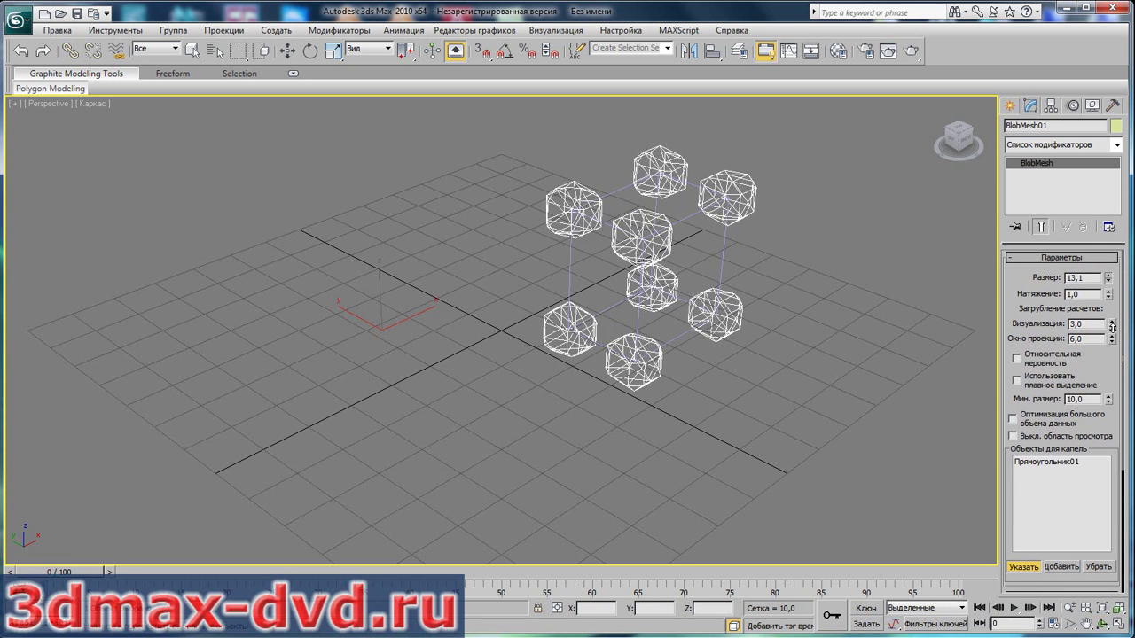
- Switch to Smooth + Highlights shading and raise the blob size to 26.4 so the corner blobs fuse
click(92, 105)
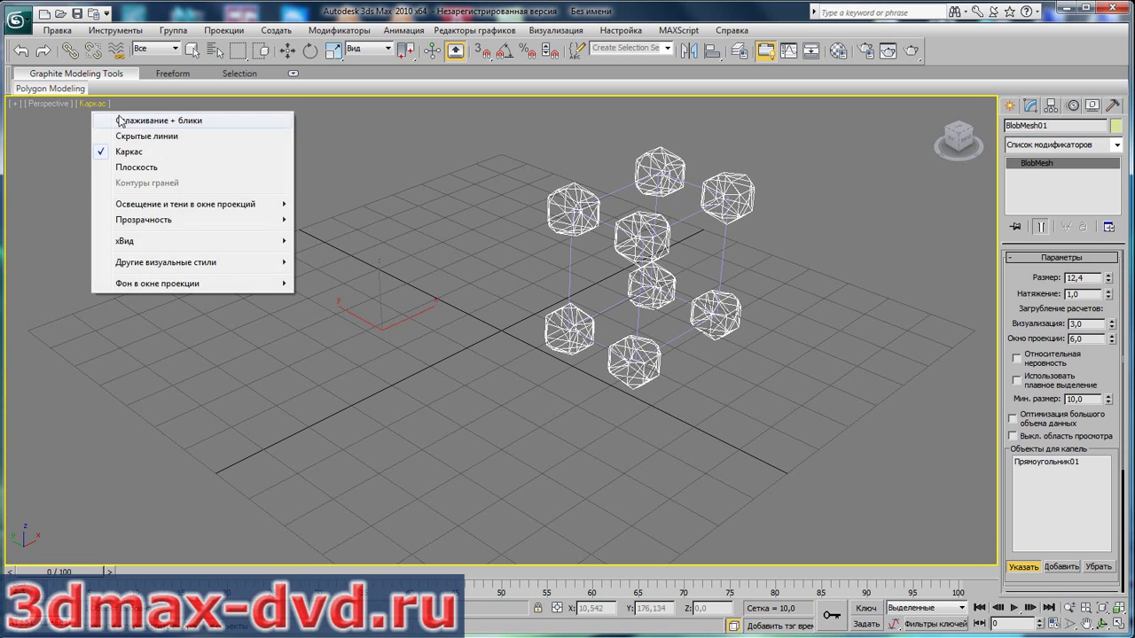
click(197, 122)
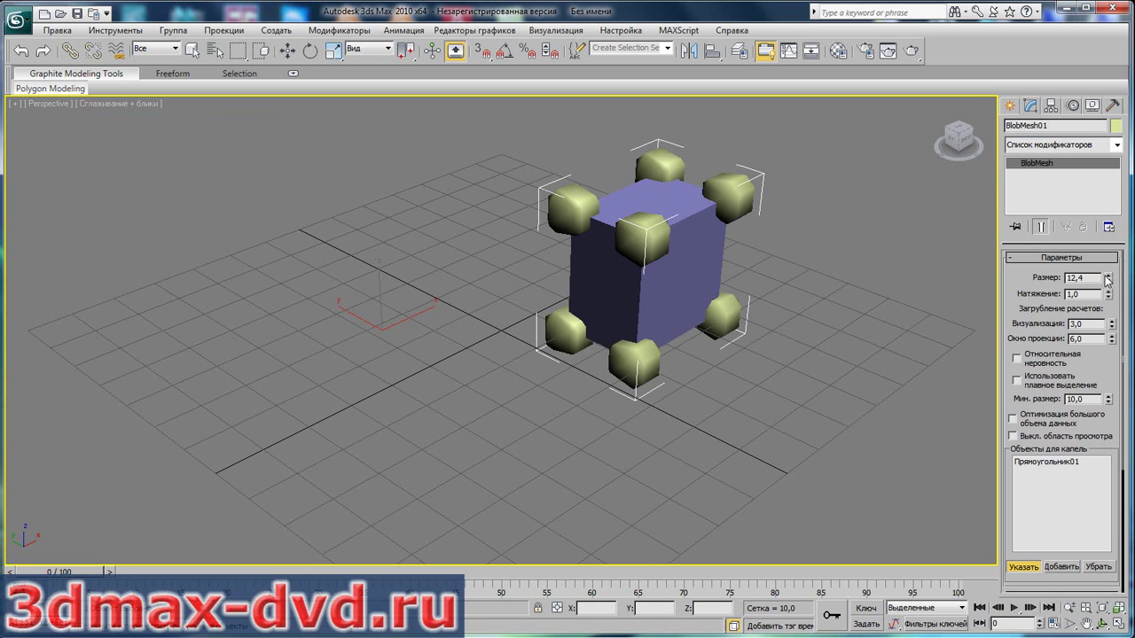
mouse_move(1107, 280)
mouse_down()
mouse_move(1099, 162)
mouse_move(1096, 186)
mouse_up()
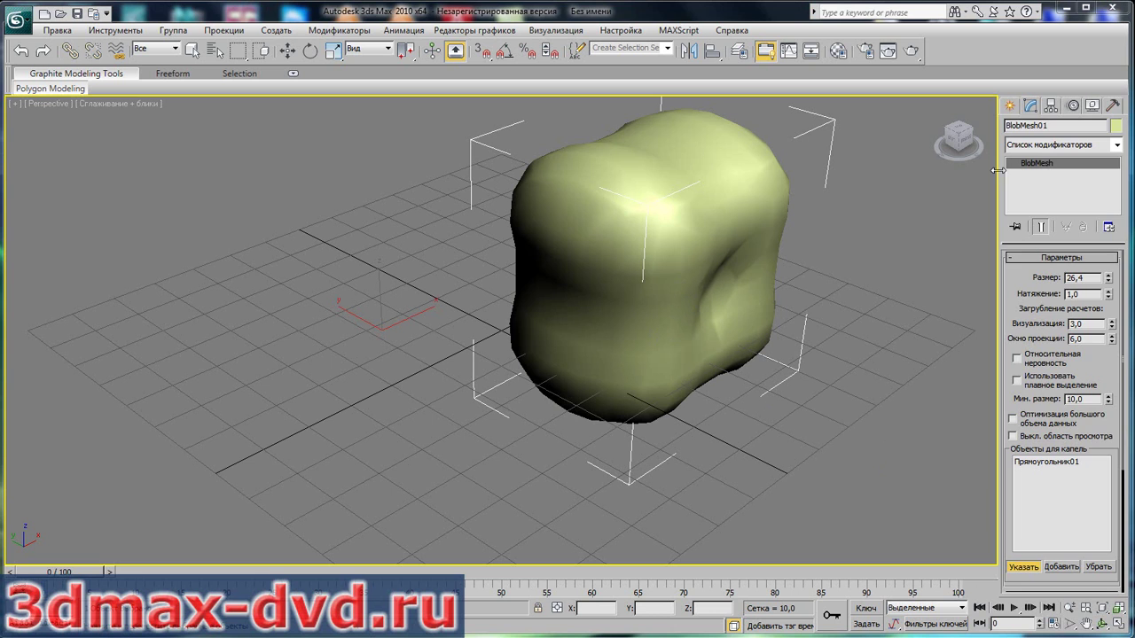
click(1015, 107)
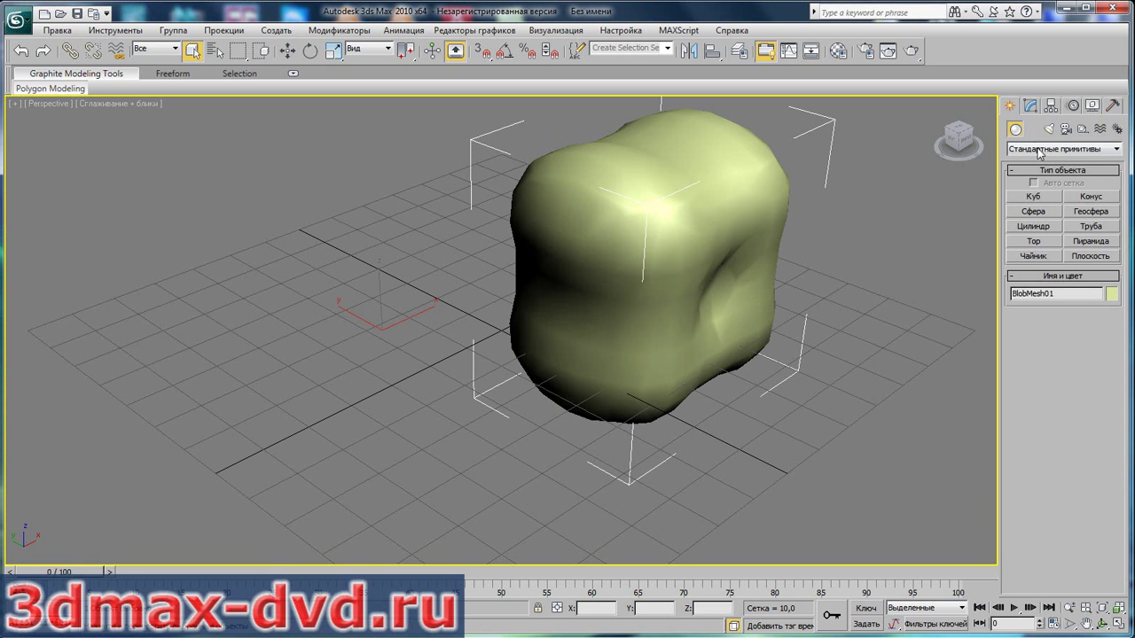
- Draw a sphere, Сфера01, to the left of the blob
click(1034, 211)
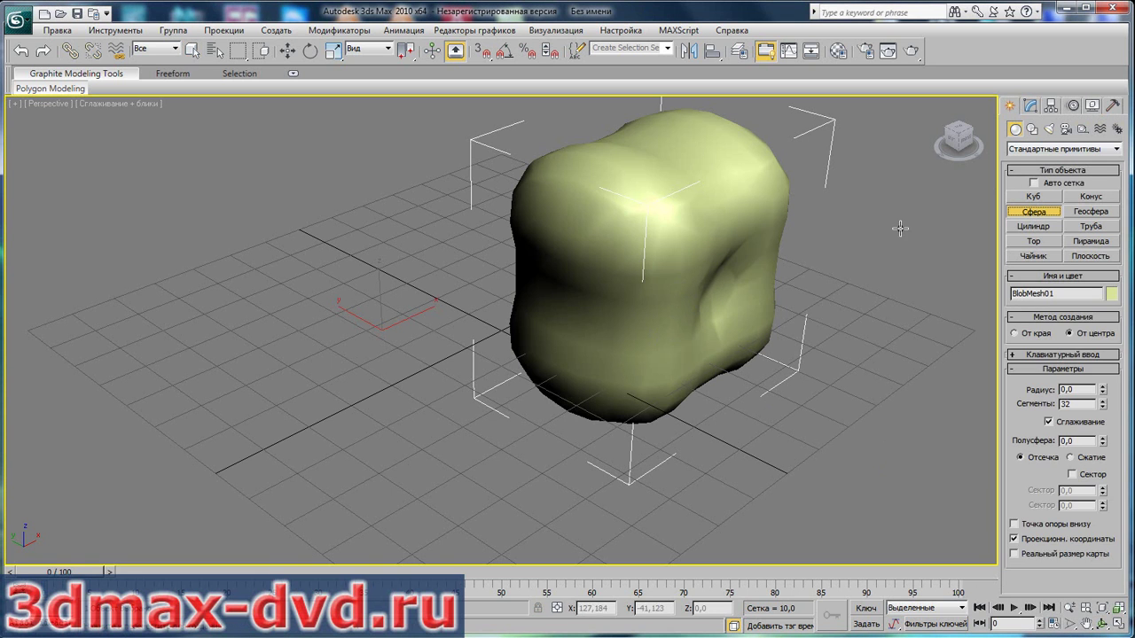
drag(406, 342, 410, 276)
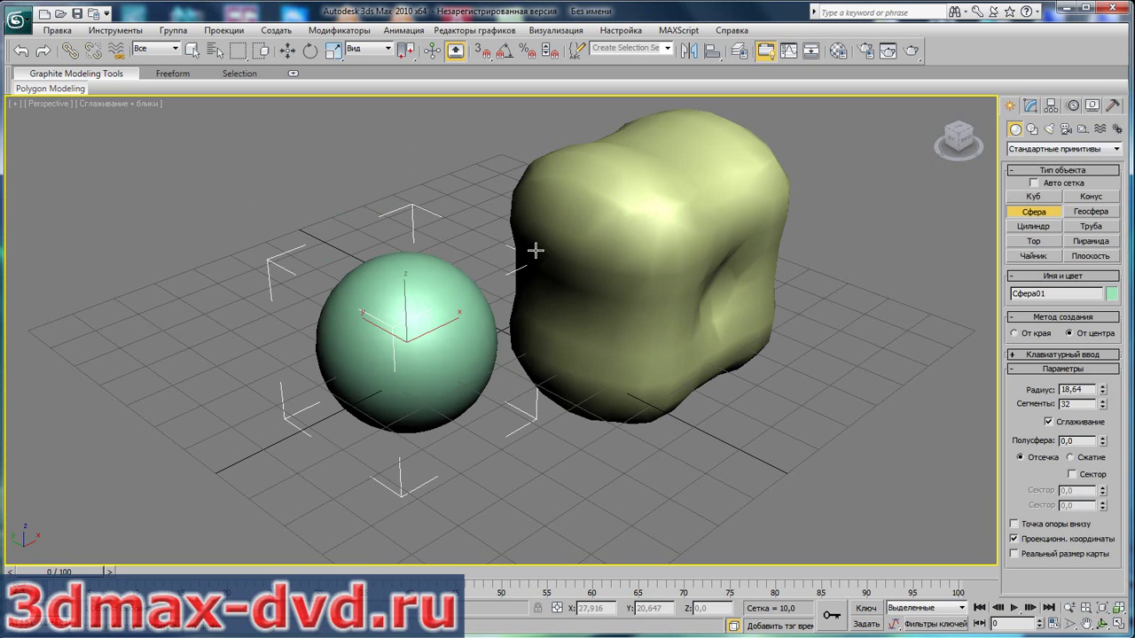
click(1029, 105)
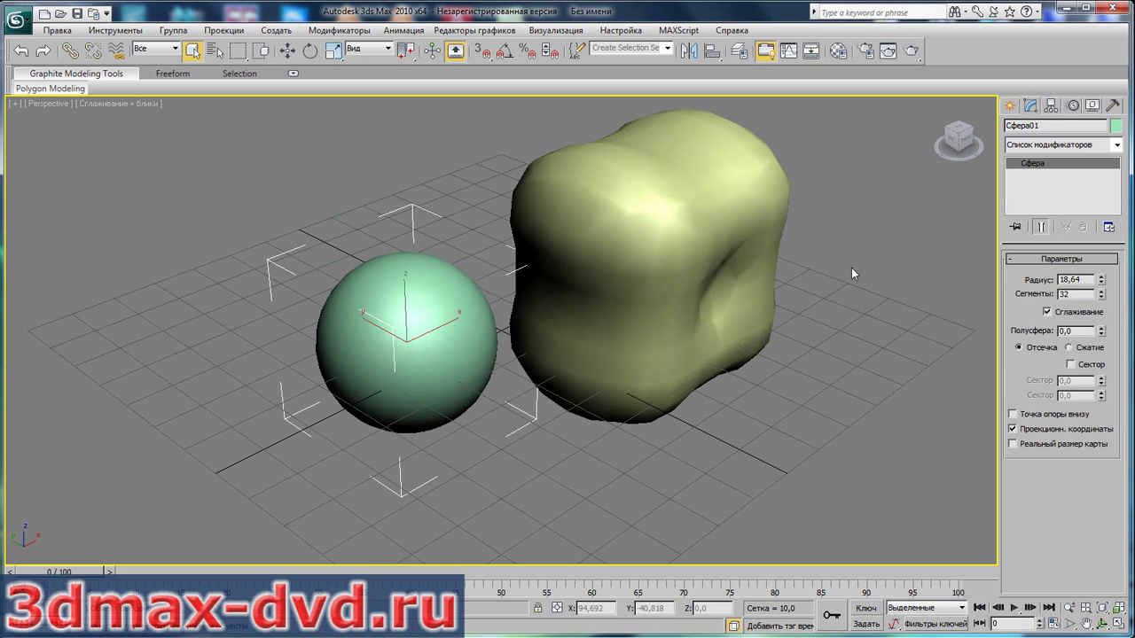
- Add Сфера01 as a BlobMesh01 source and adjust the size to 25.6, forming one gourd-shaped mass
click(644, 282)
click(1024, 568)
click(420, 365)
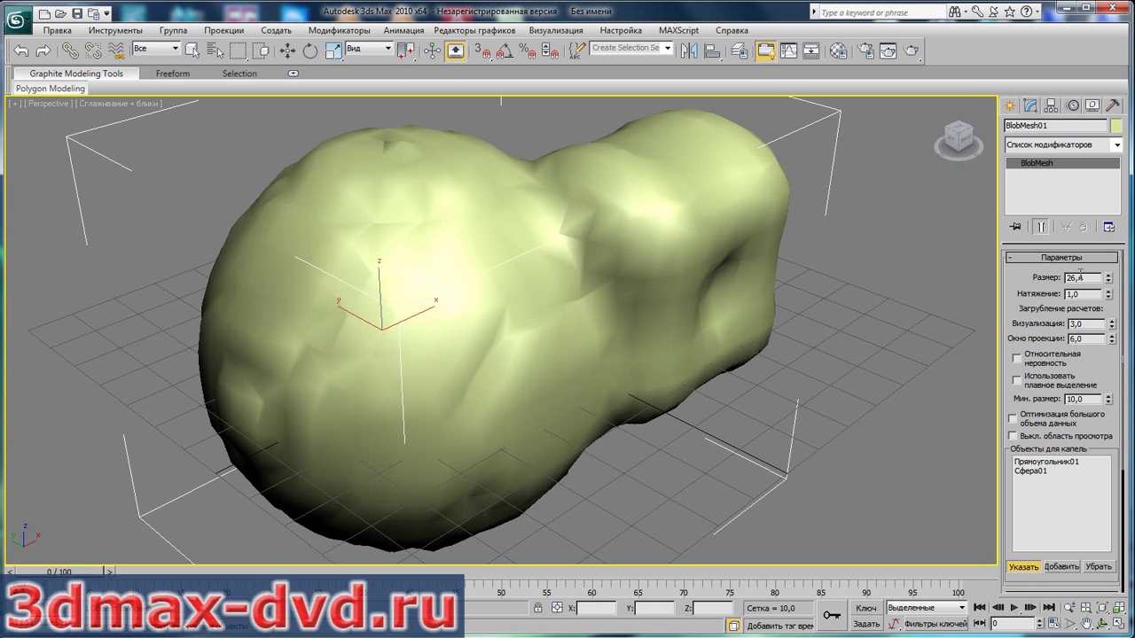
click(1024, 569)
mouse_move(1108, 282)
mouse_down()
mouse_move(1114, 374)
mouse_move(1117, 288)
mouse_up()
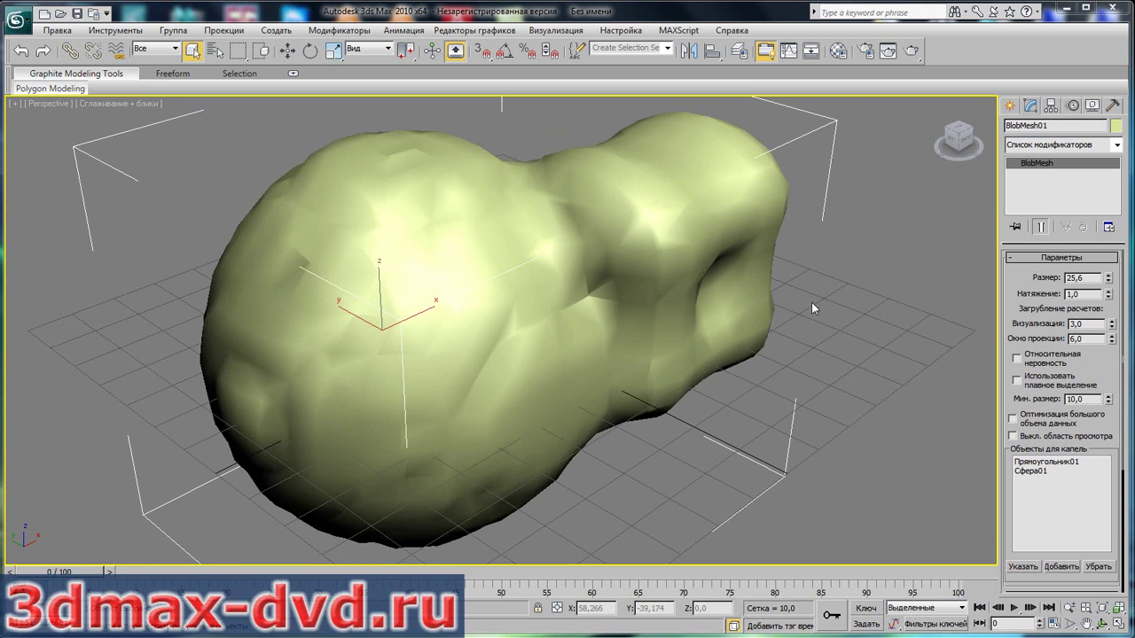
- Undo the entire action history, removing the BlobMesh, box and sphere
right_click(21, 51)
click(32, 156)
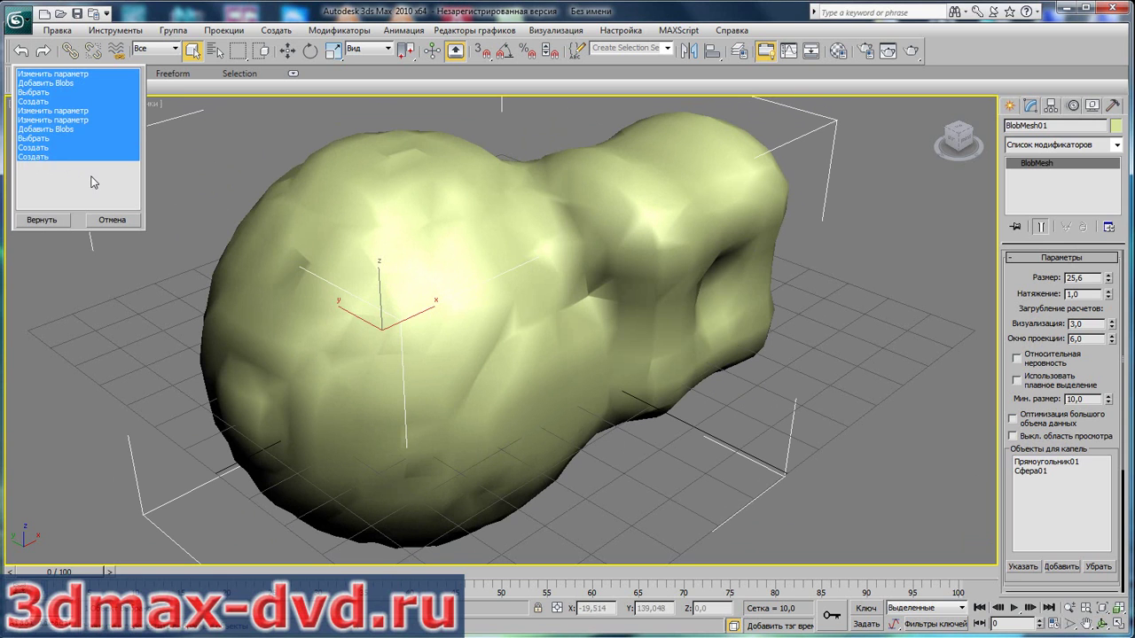
click(40, 223)
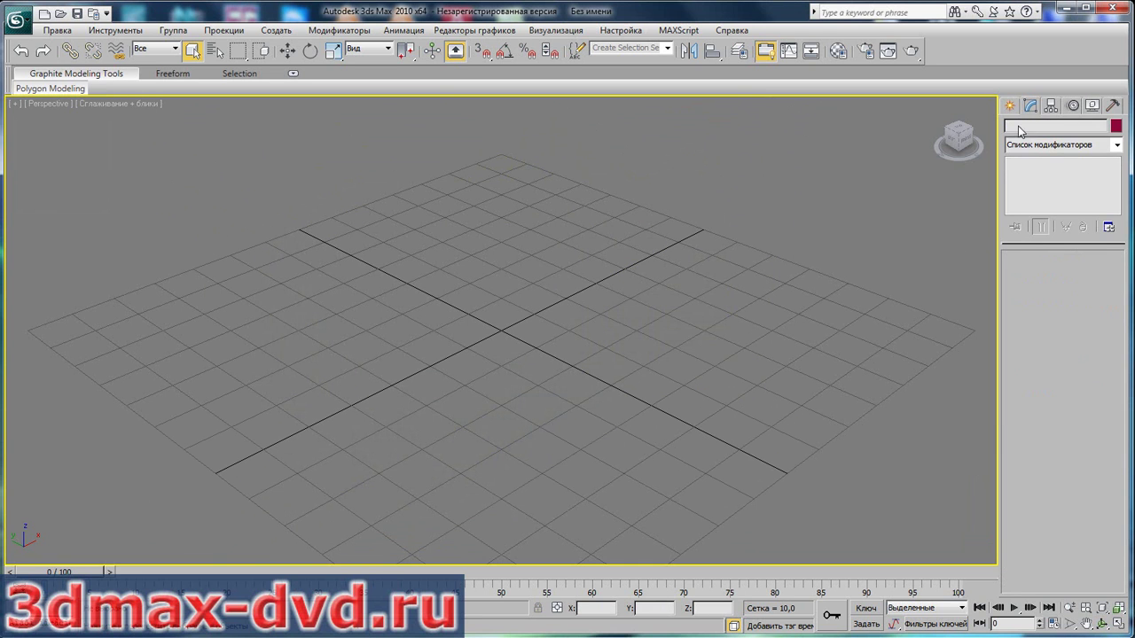
click(1012, 106)
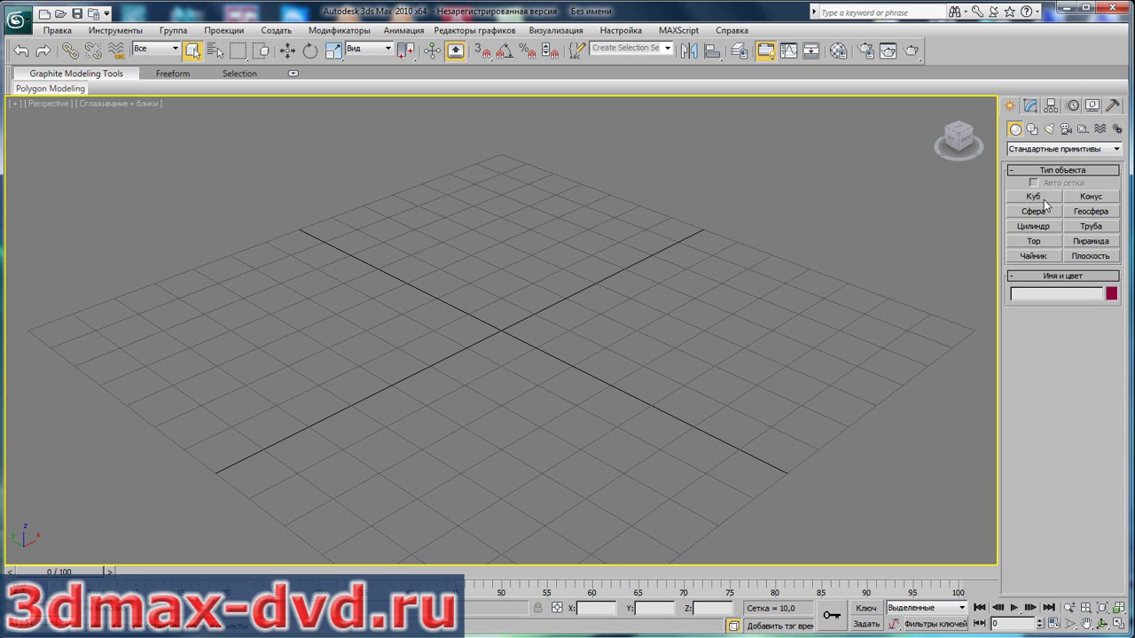
- Create a cylinder, Цилиндр01, at the grid centre about 31.8 tall
click(1117, 150)
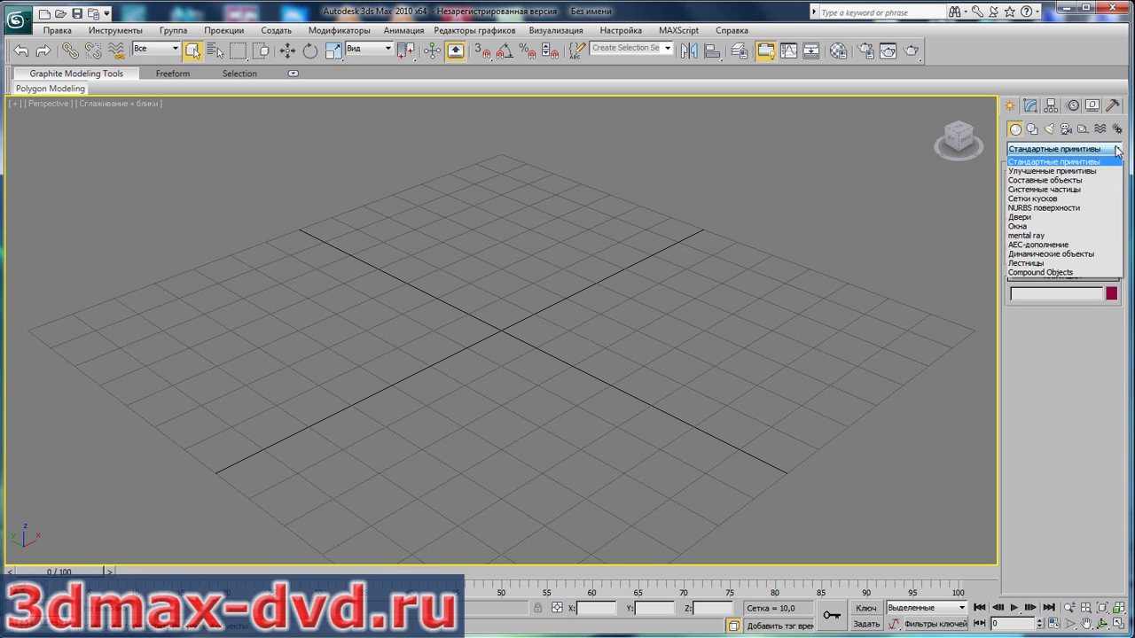
click(1064, 180)
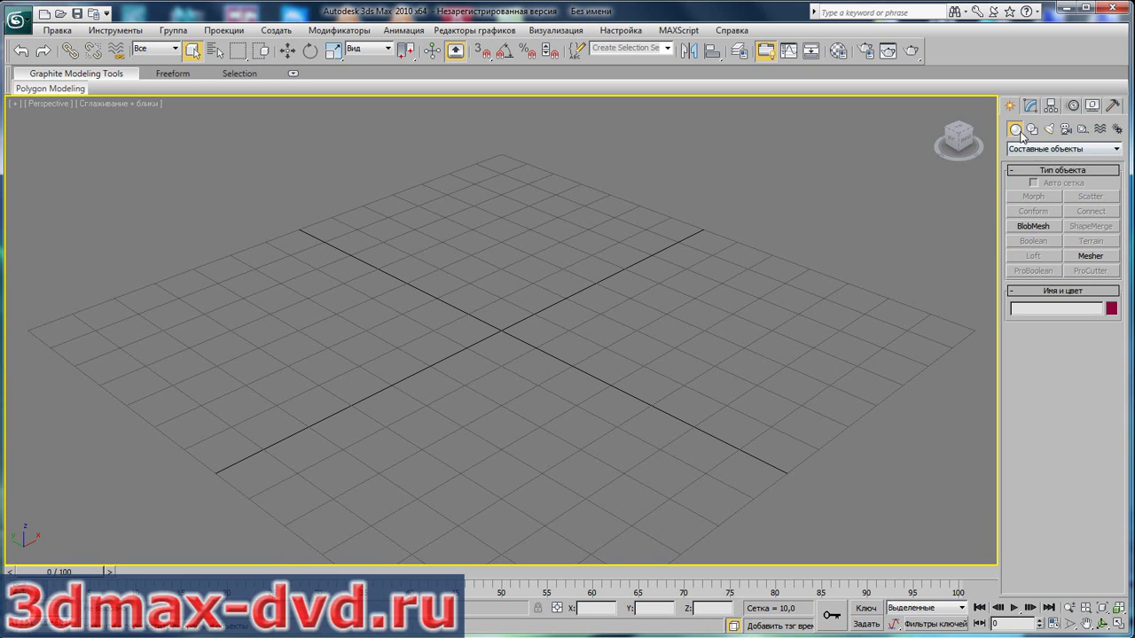
click(1115, 149)
click(1103, 161)
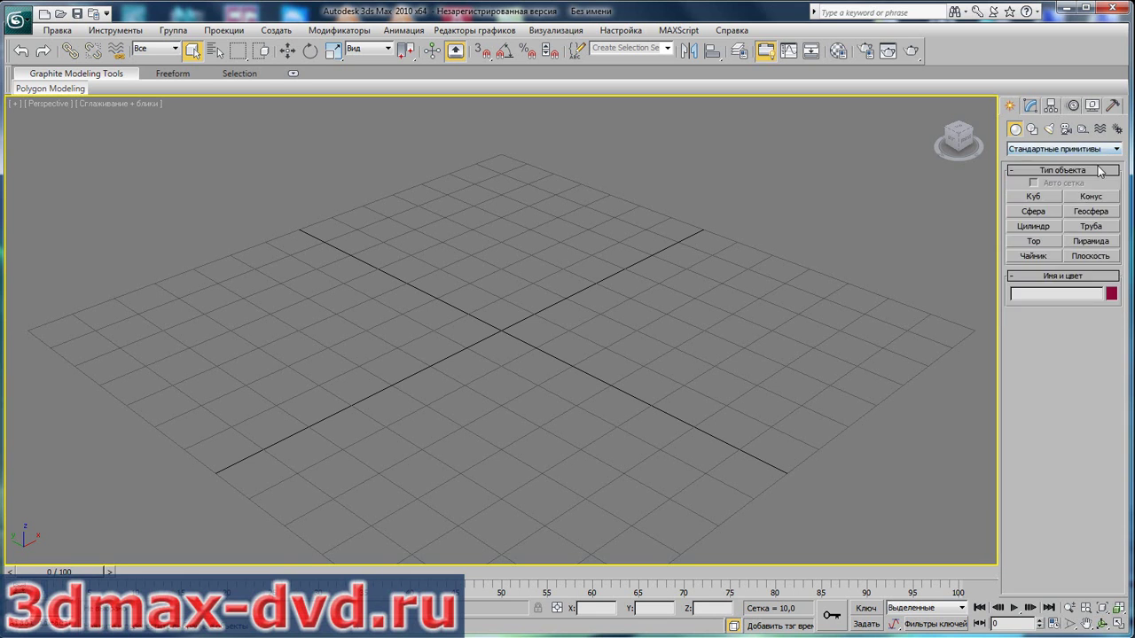
click(1033, 226)
mouse_move(486, 374)
mouse_down()
mouse_move(496, 349)
mouse_move(542, 359)
mouse_up()
click(522, 204)
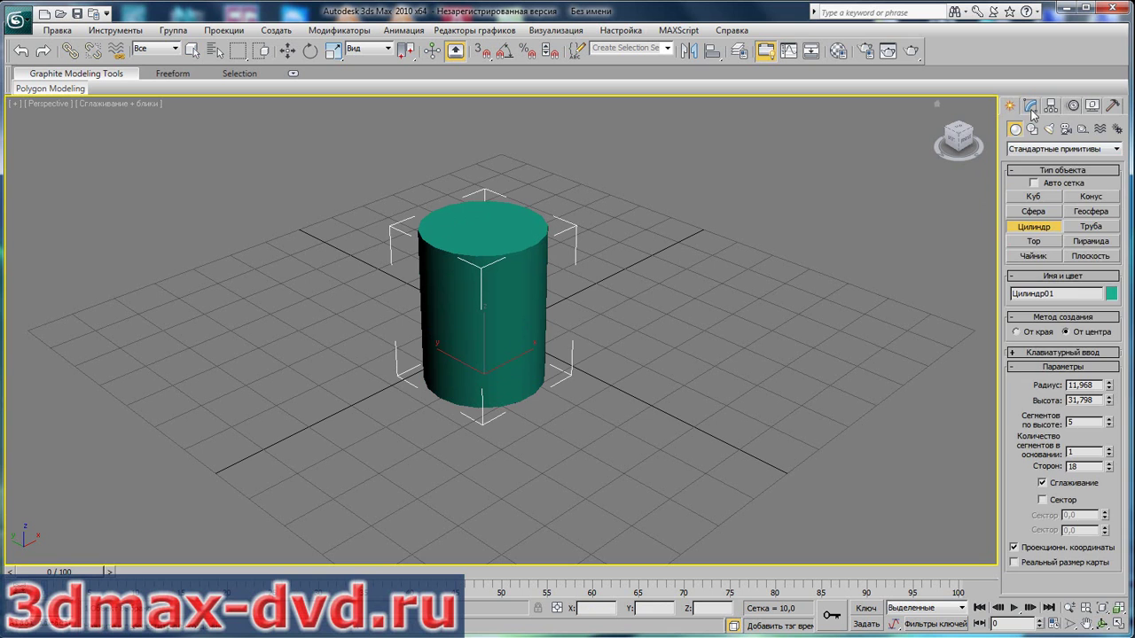
- Open the cylinder's Modifier List and scroll down to find Blob Mod
click(1030, 107)
click(1116, 144)
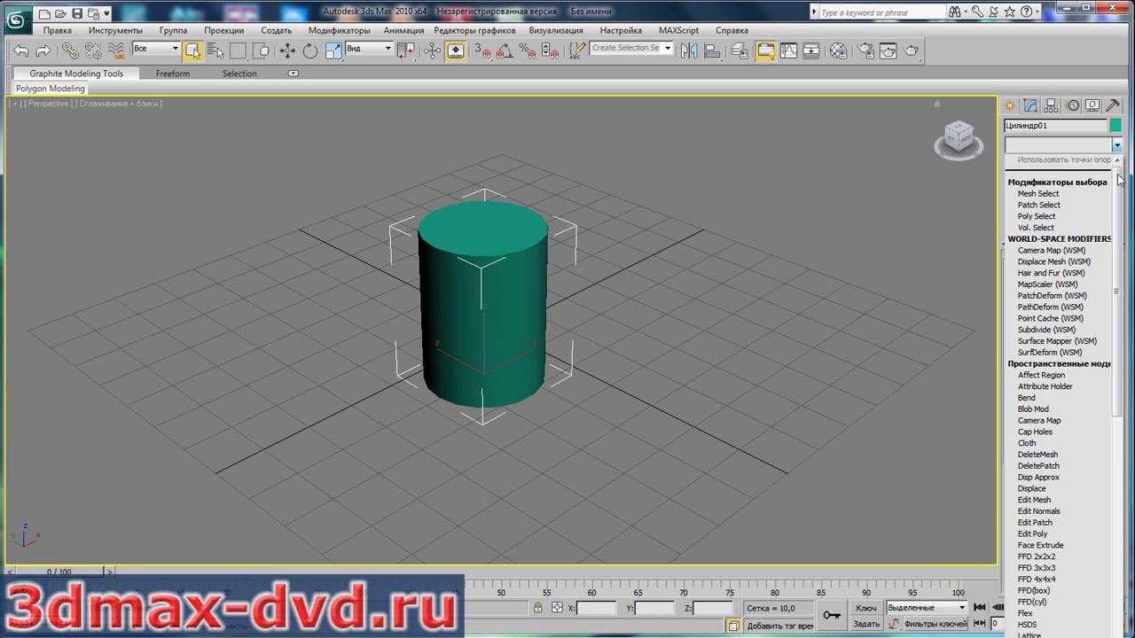
drag(1120, 204, 1119, 255)
- Apply Blob Mod to the cylinder and draw a sphere, Сфера01, to its right
click(1055, 310)
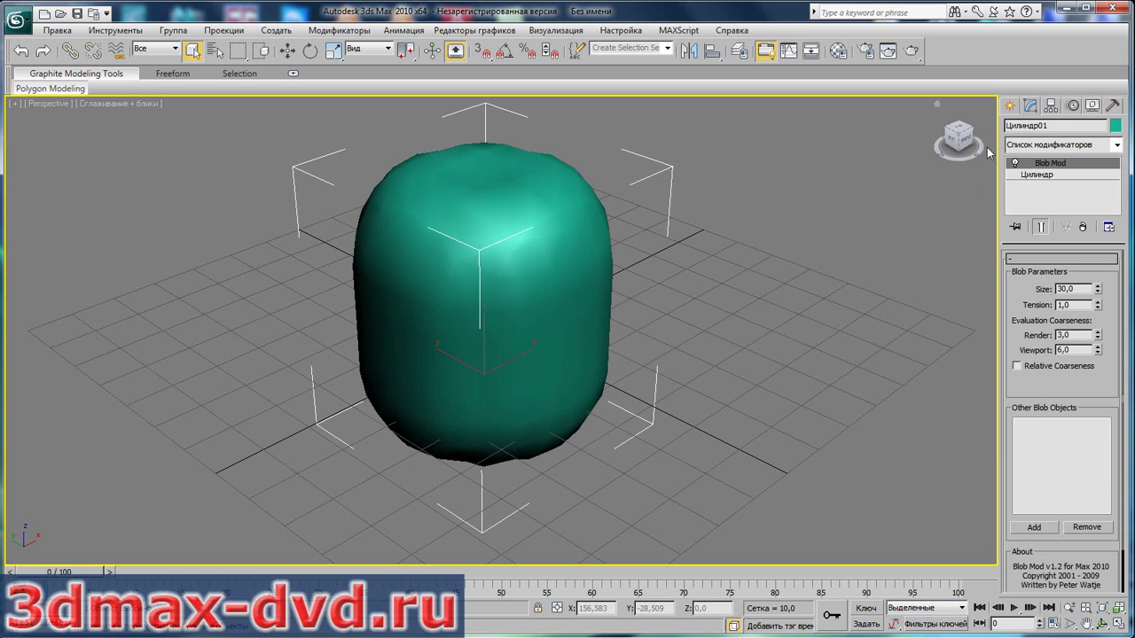
click(1010, 107)
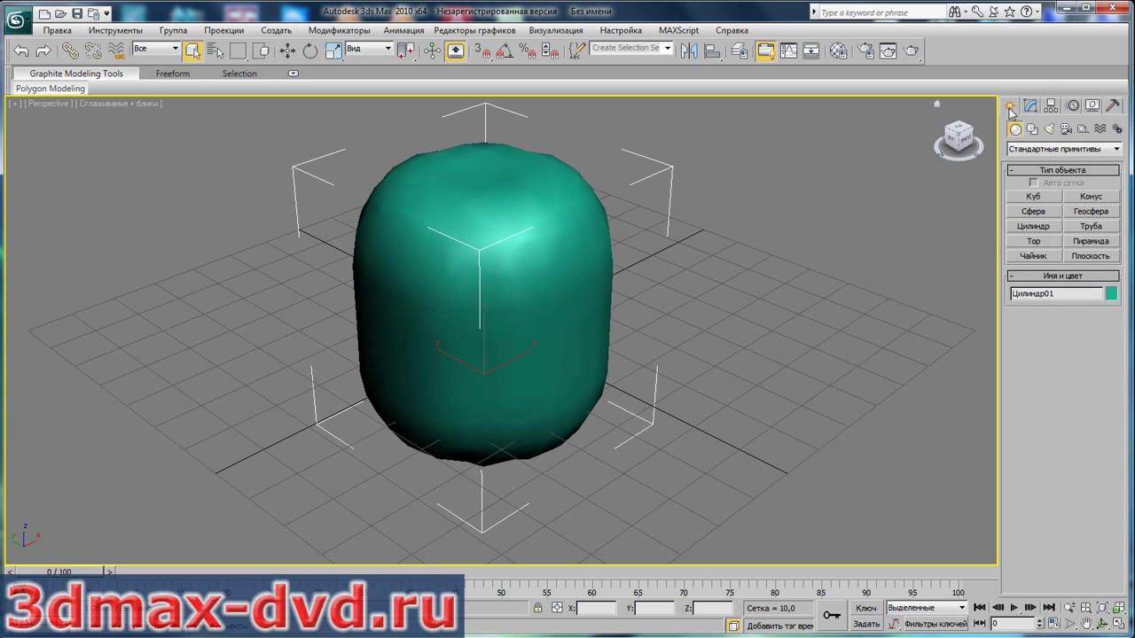
click(1034, 212)
drag(751, 332, 784, 292)
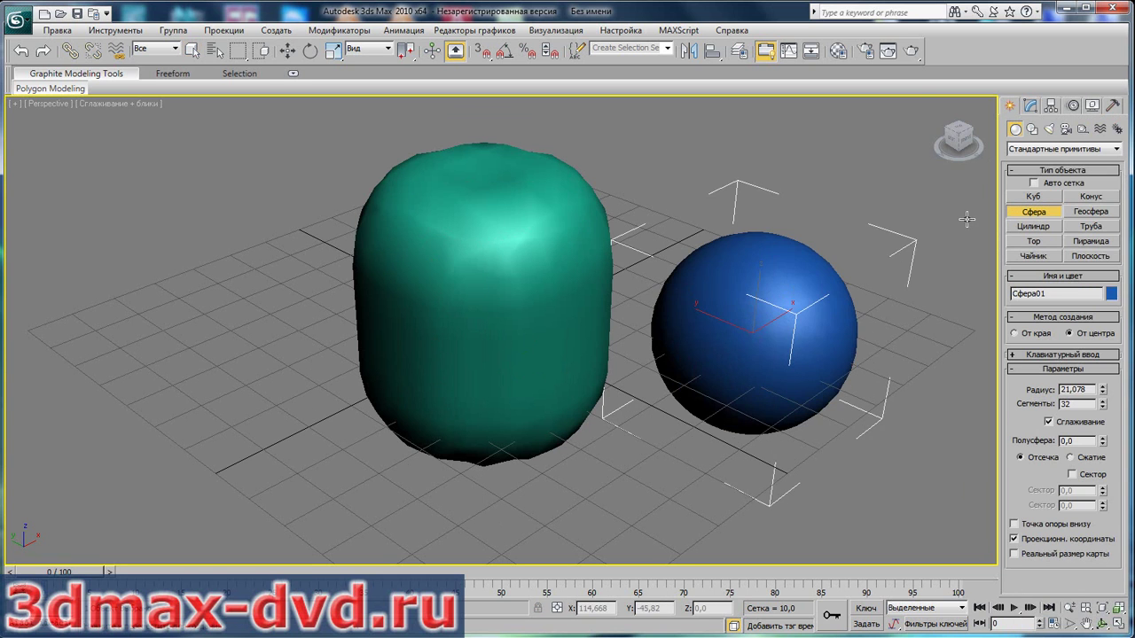
- Reselect the blobbed cylinder and start adding an object under Other Blob Objects
click(1030, 105)
click(568, 304)
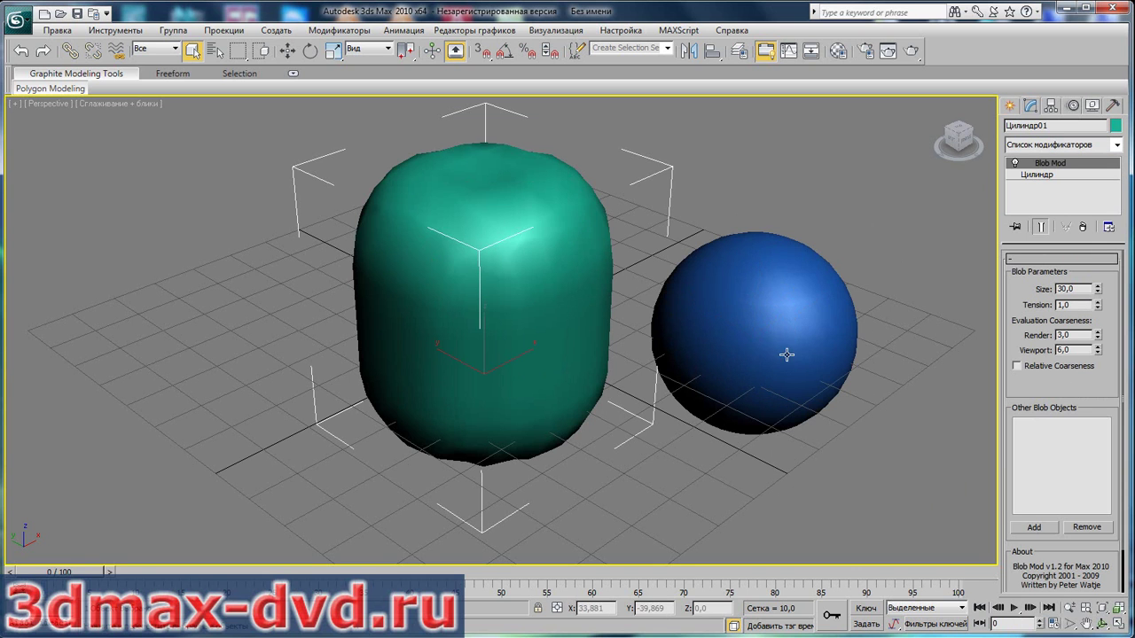
click(1034, 528)
- Add Сфера01 to the cylinder's blob objects and set blob size to about 22,778 so they fuse
click(816, 368)
click(1038, 529)
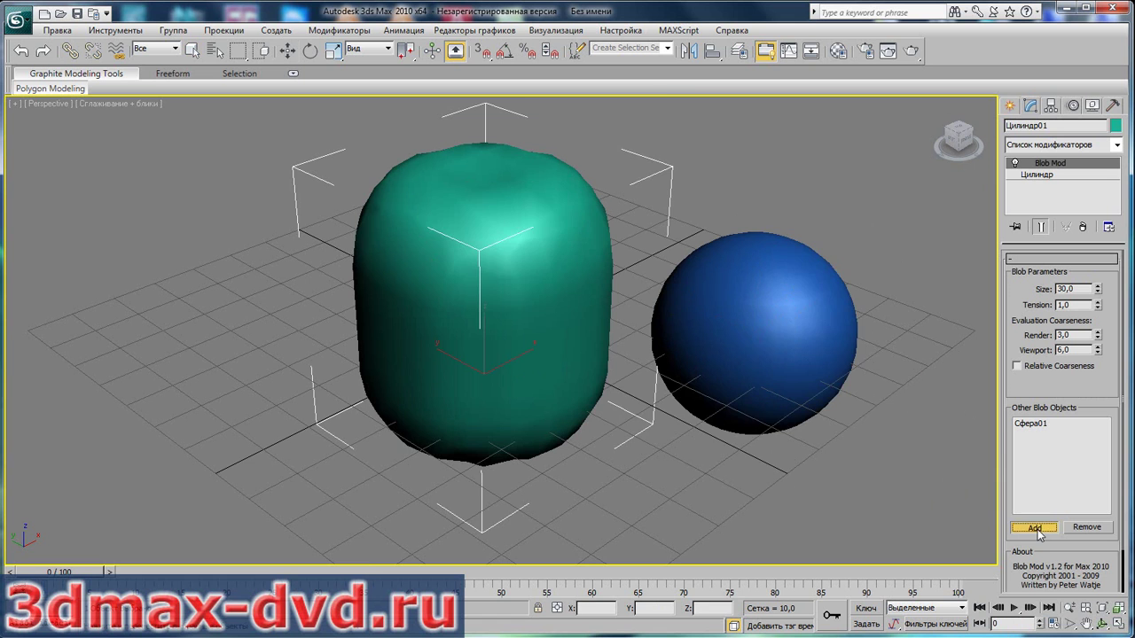
click(1036, 528)
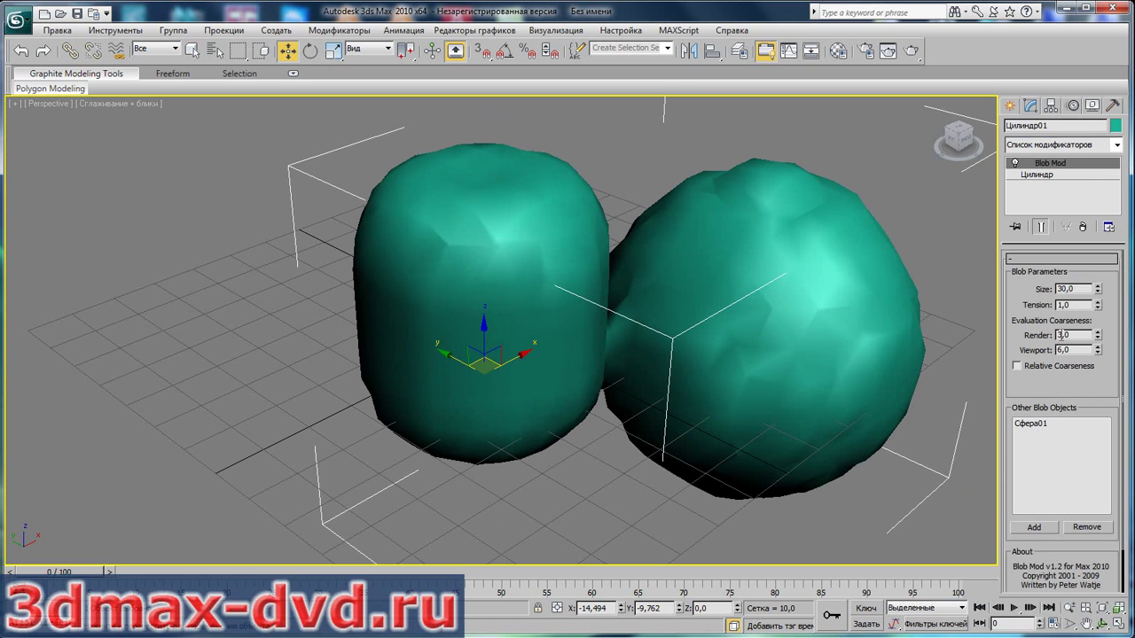
mouse_move(1099, 291)
mouse_down()
mouse_move(1107, 254)
mouse_move(1109, 269)
mouse_up()
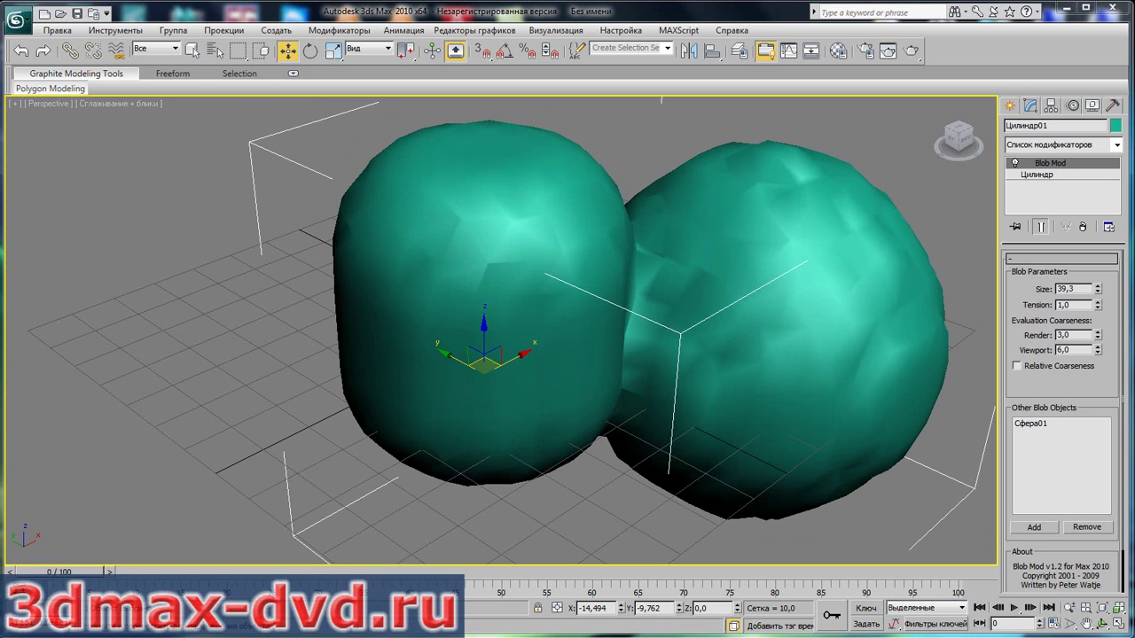
- Auto-key the blob Size: shrink it at frame 0 and enlarge it at frame 52
click(866, 608)
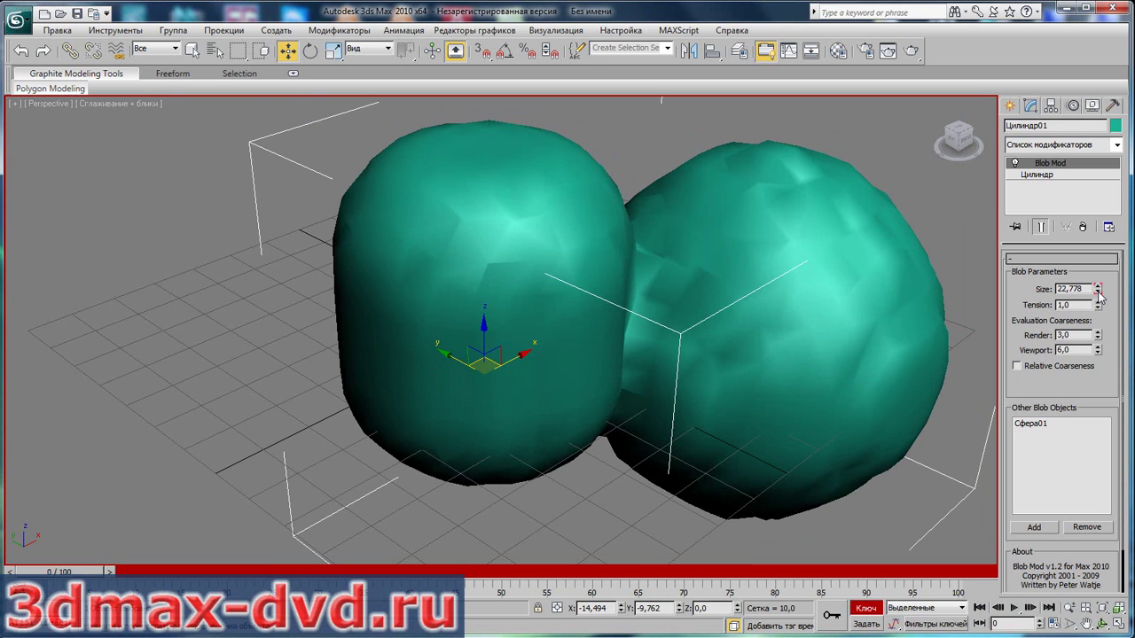
drag(1098, 293, 1098, 307)
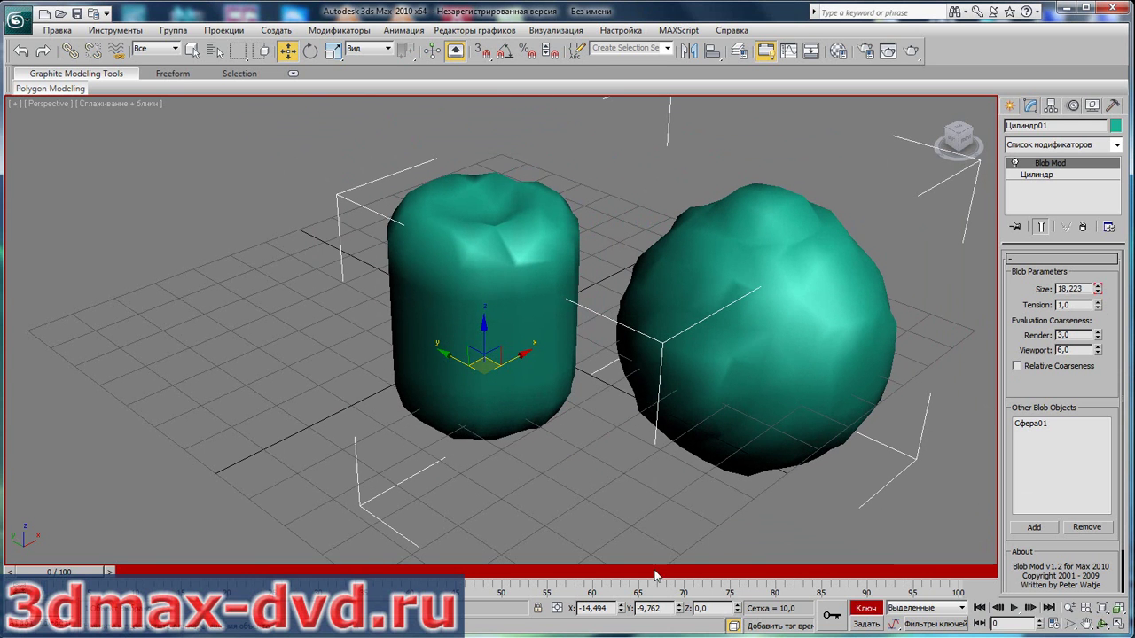
drag(60, 572, 510, 572)
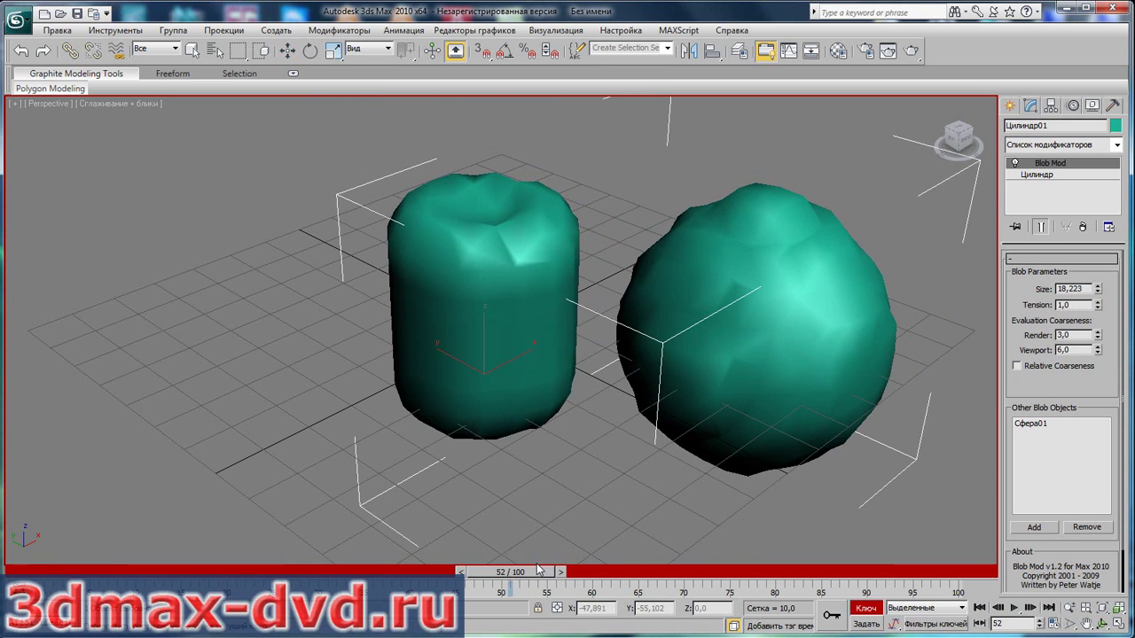
mouse_move(1098, 289)
mouse_down()
mouse_move(1100, 265)
mouse_move(838, 405)
mouse_up()
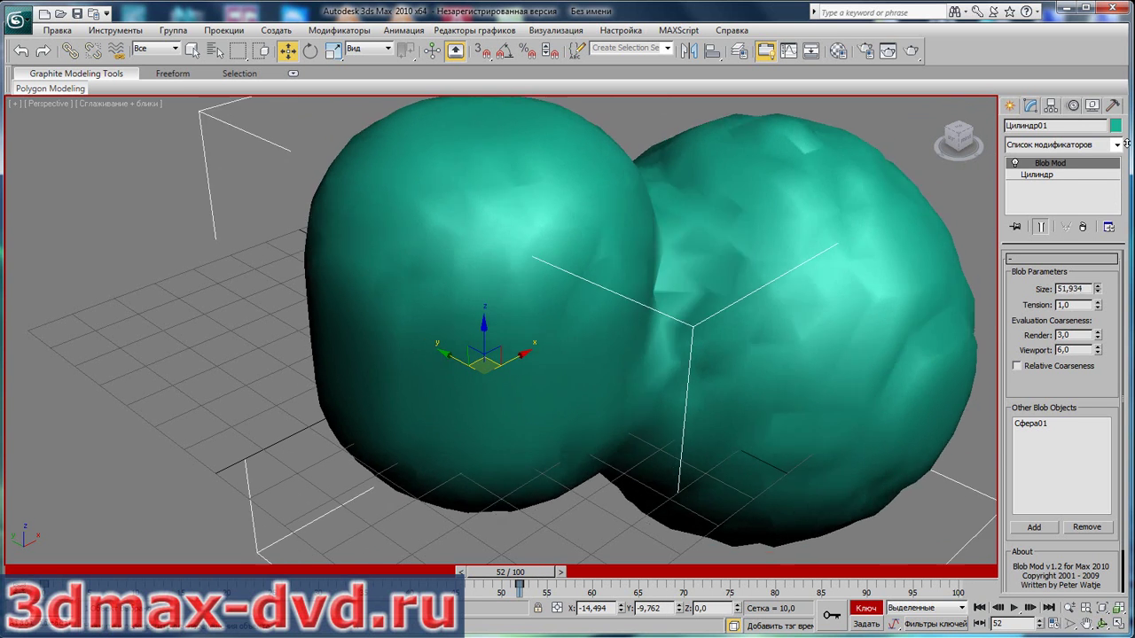
- Preview back to the start, turn Auto Key off, and raise blob Tension to 2,43
mouse_move(538, 572)
mouse_down()
mouse_move(473, 587)
mouse_move(53, 572)
mouse_up()
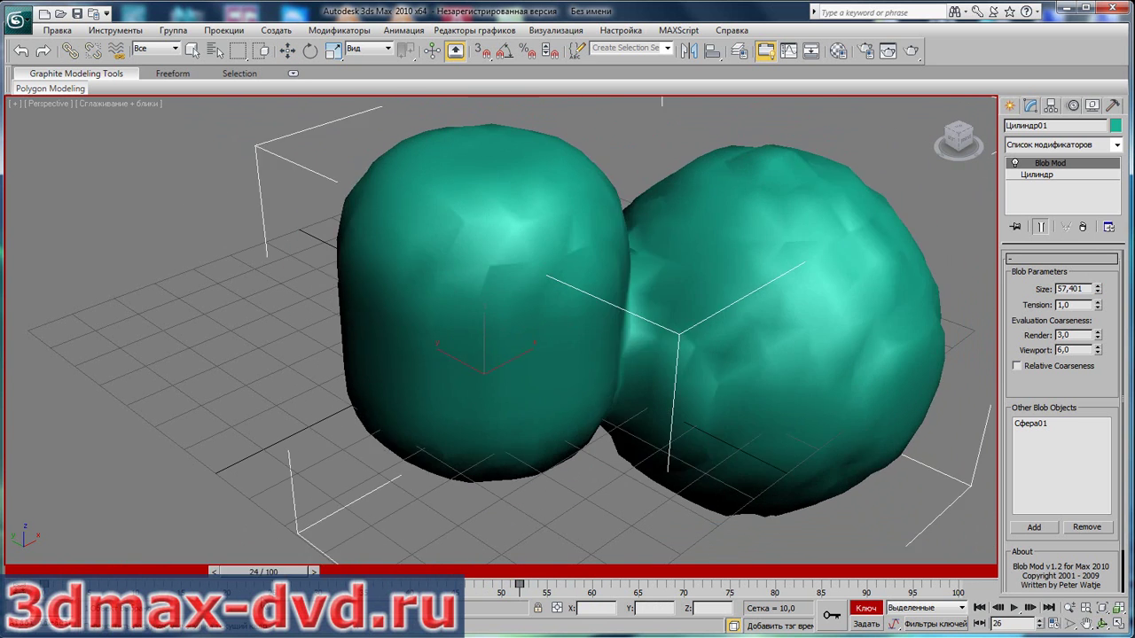
key(w)
click(868, 610)
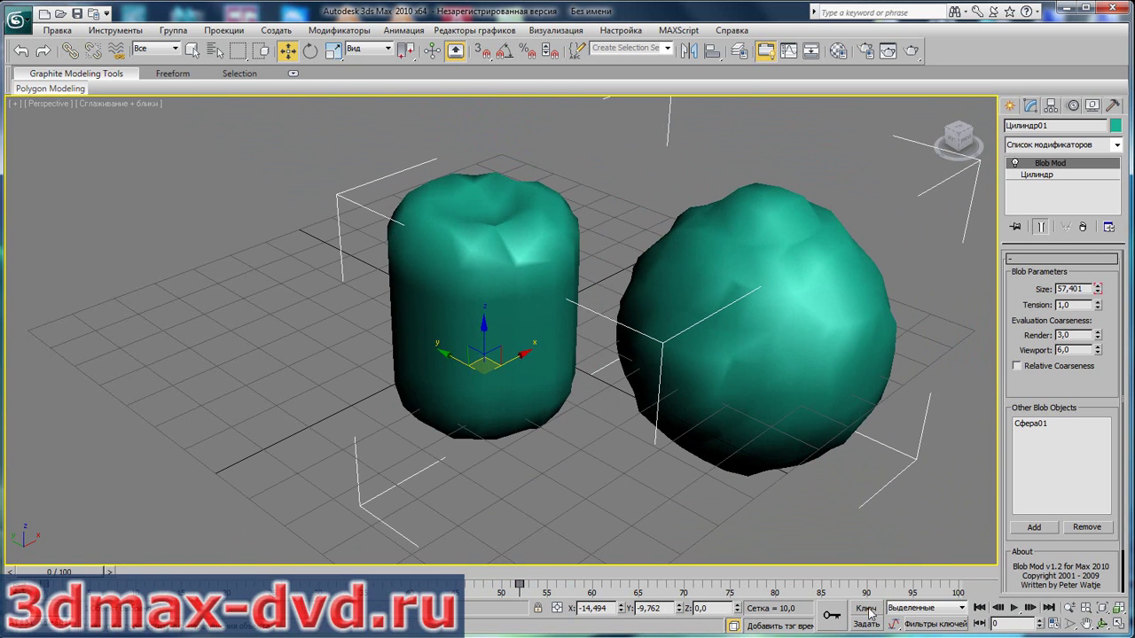
drag(1098, 305, 1098, 284)
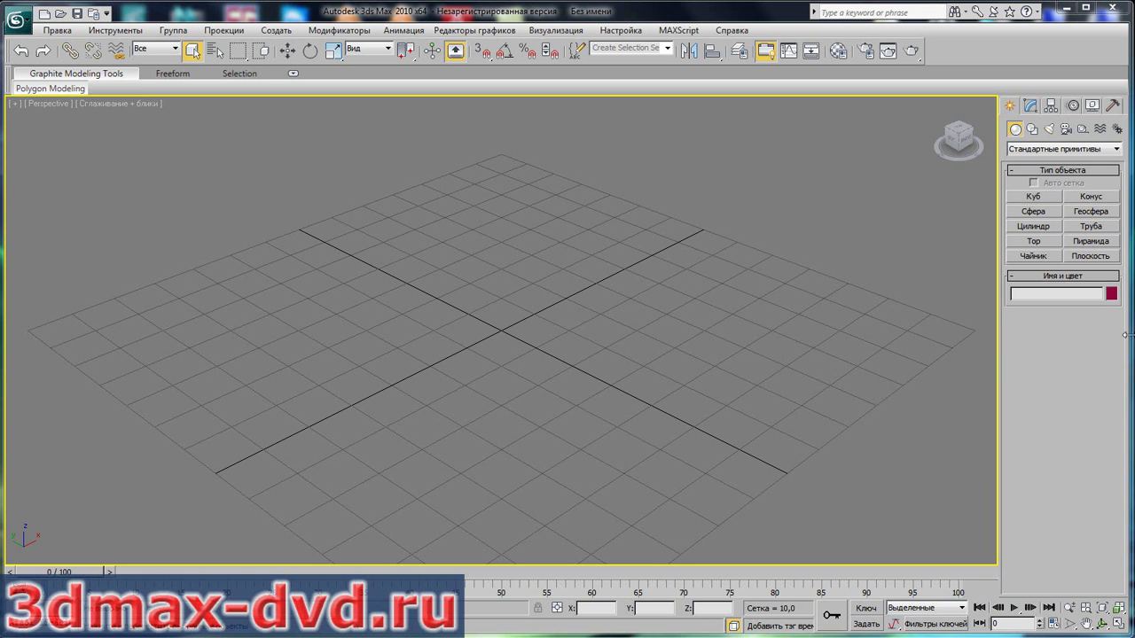
- Draw a Spray particle emitter at the grid centre and raise it high in Z
click(1117, 150)
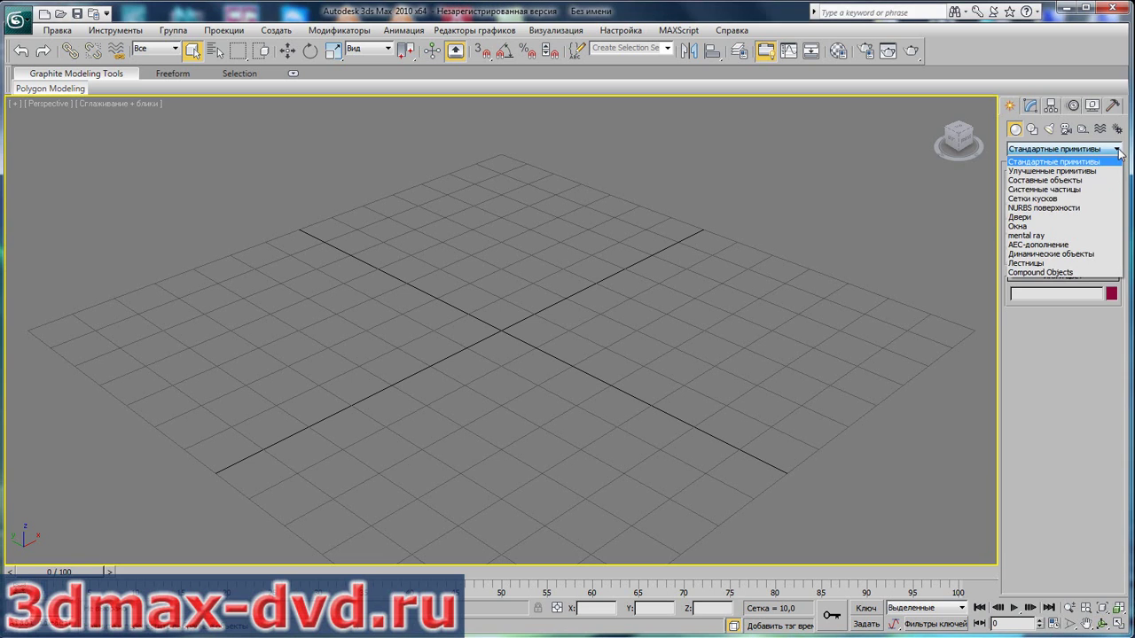
click(1081, 196)
click(1097, 201)
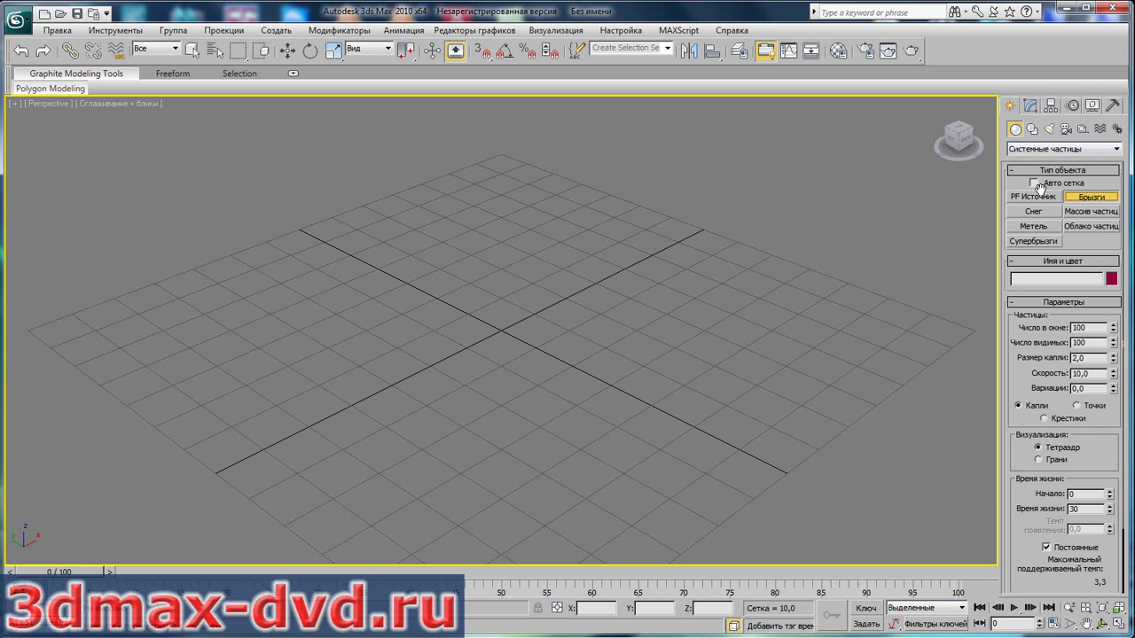
mouse_move(403, 304)
mouse_down()
mouse_move(636, 343)
mouse_move(678, 311)
mouse_up()
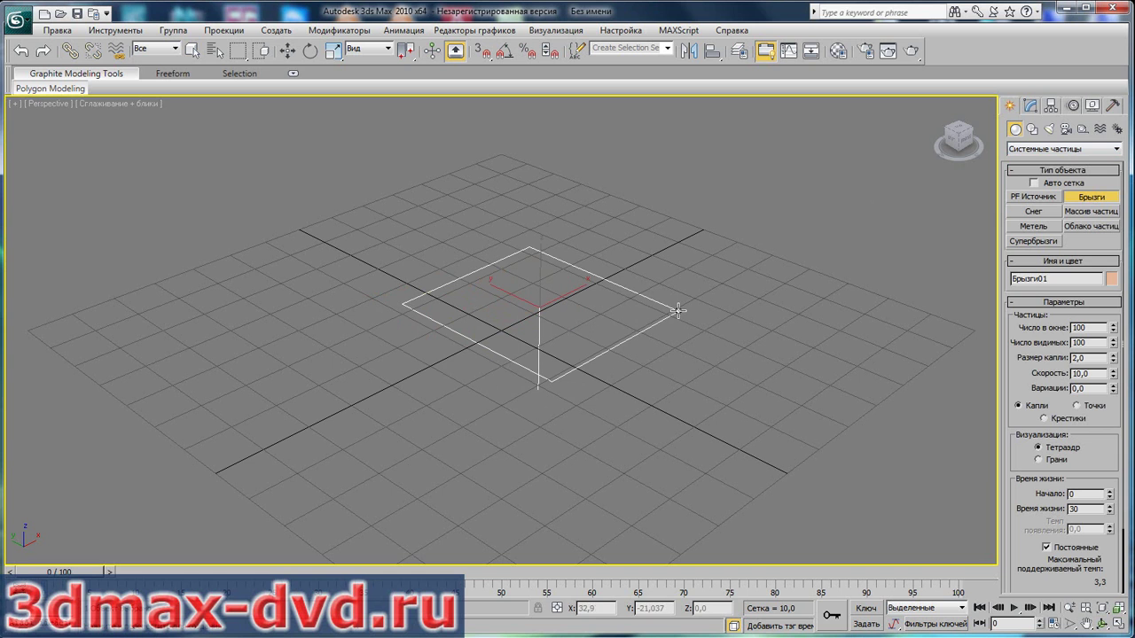
click(296, 54)
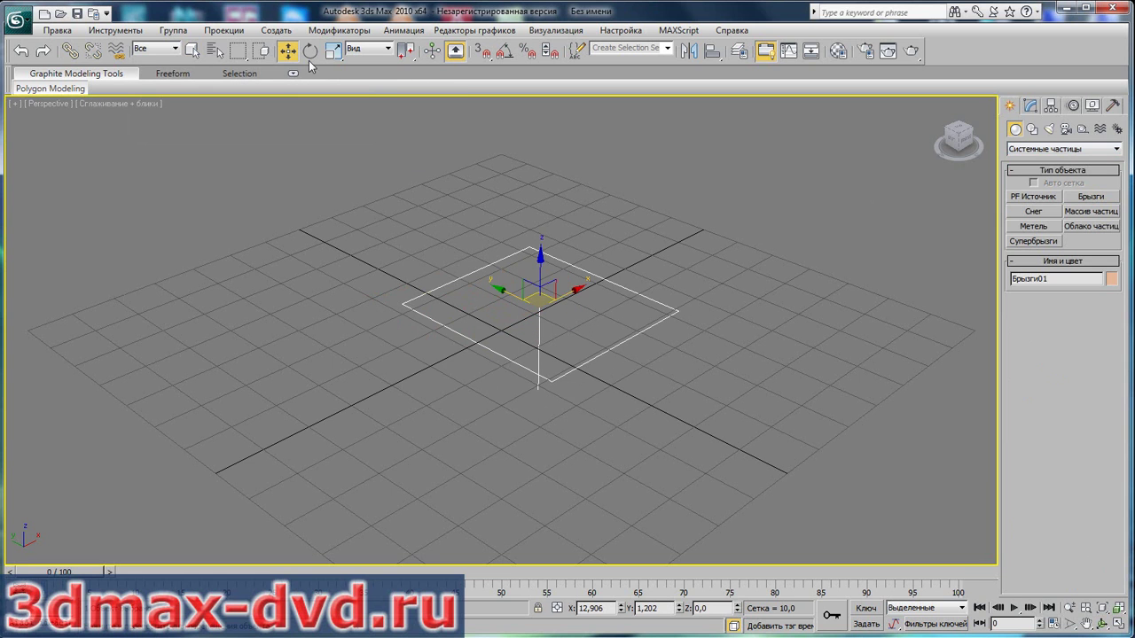
drag(532, 259, 565, 13)
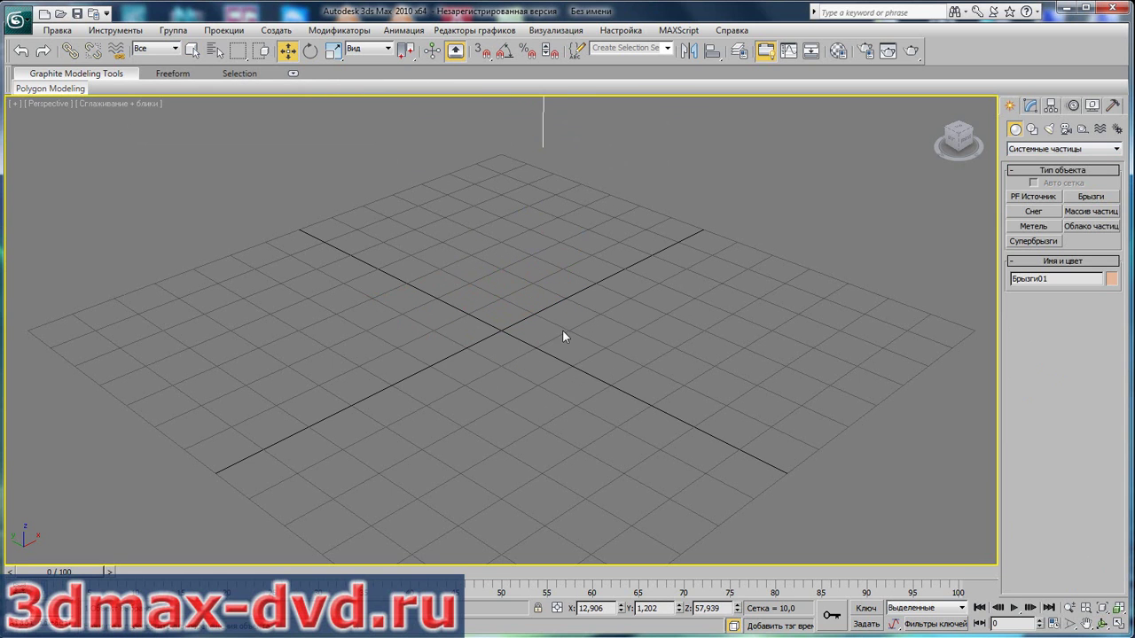
- Advance to frame 54 to see particles falling, then return to Standard Primitives
drag(460, 574, 536, 572)
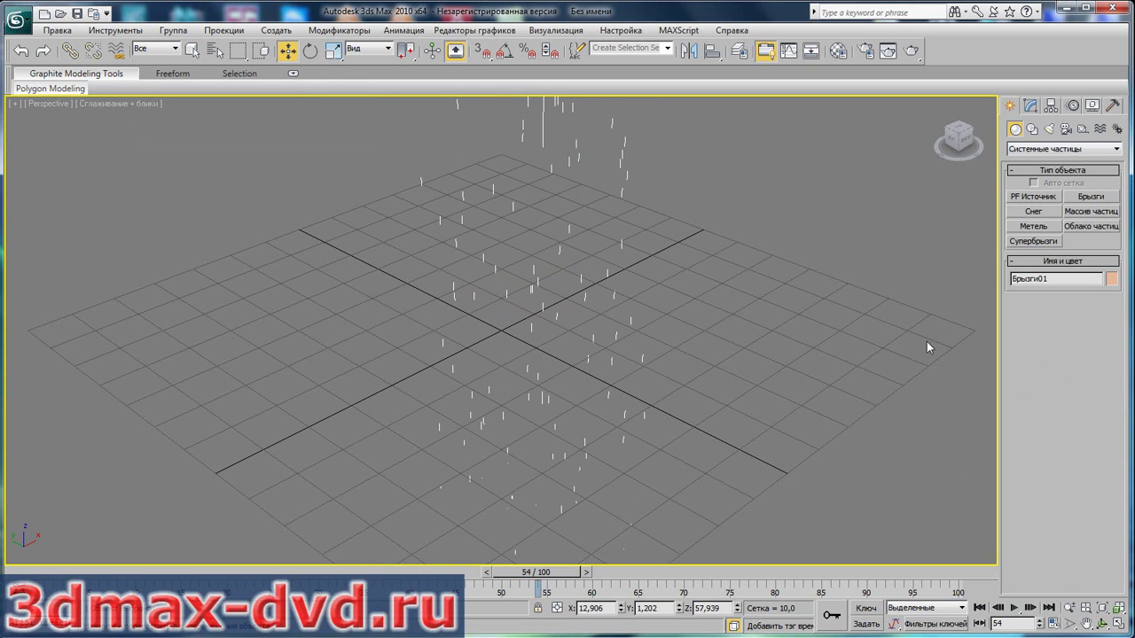
click(1119, 149)
click(1051, 158)
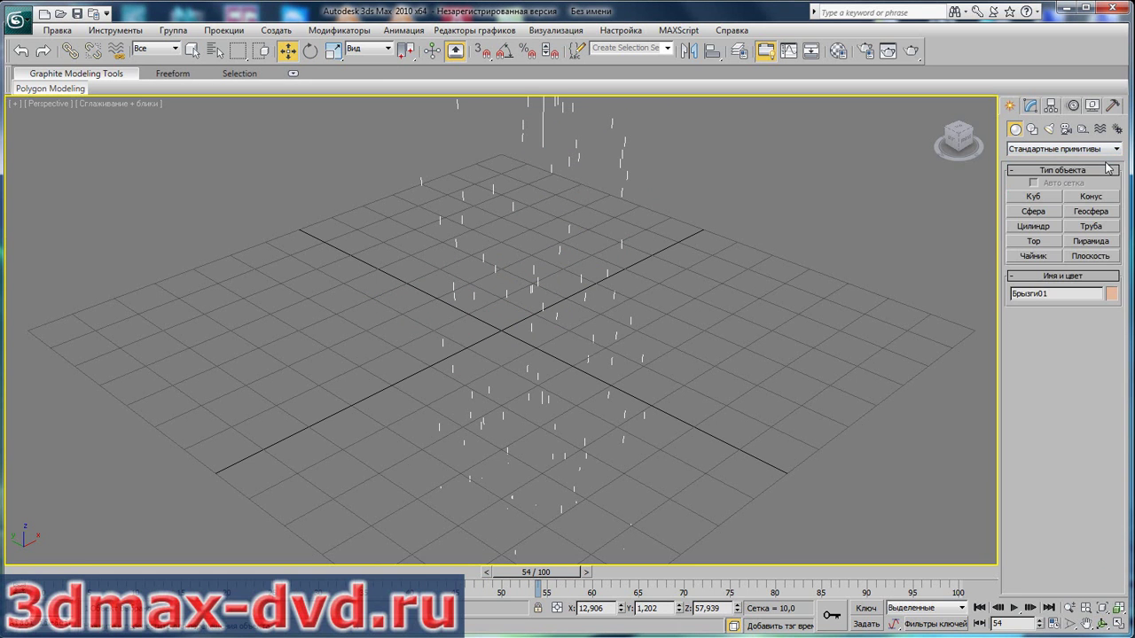
- Draw a small sphere (radius 5,112) right of the particles and open its modifier list
click(1044, 214)
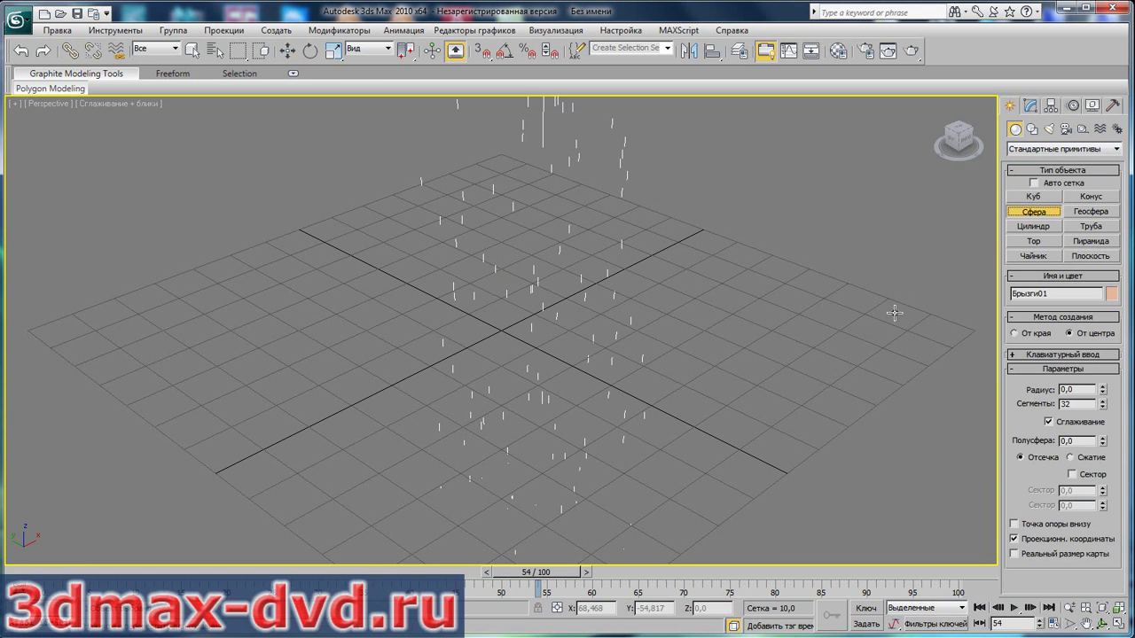
drag(870, 315, 905, 299)
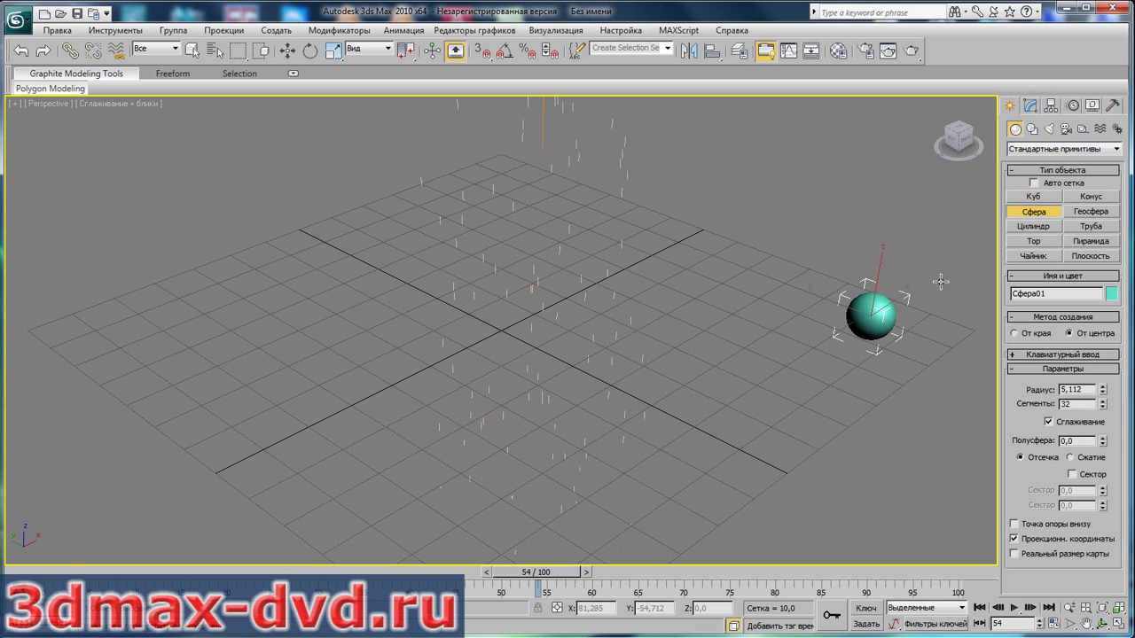
click(1030, 108)
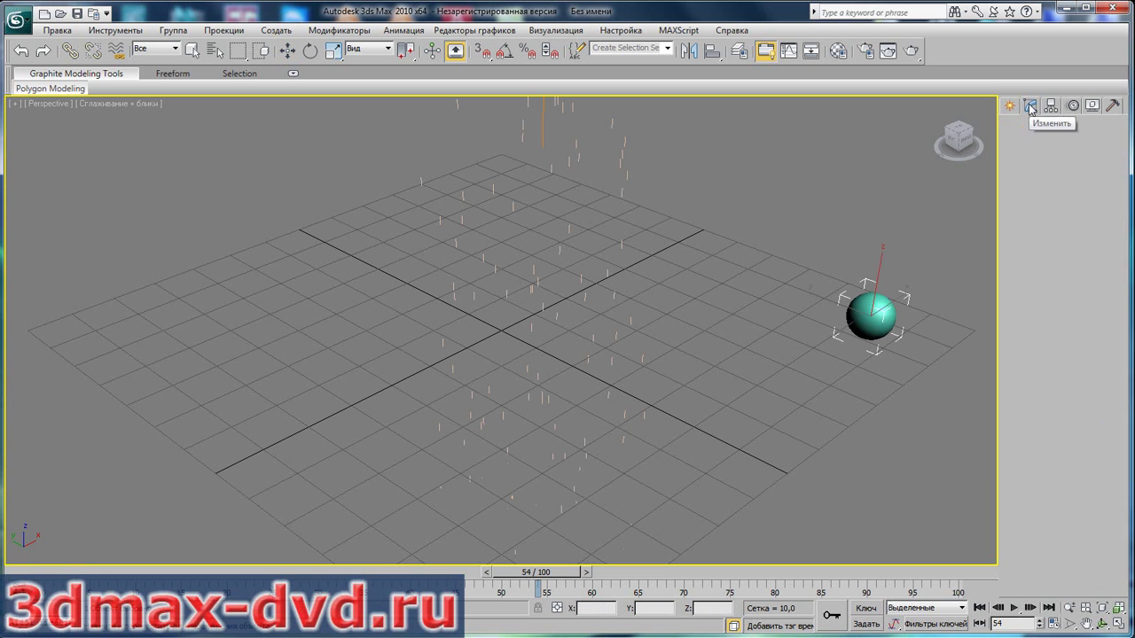
click(1117, 148)
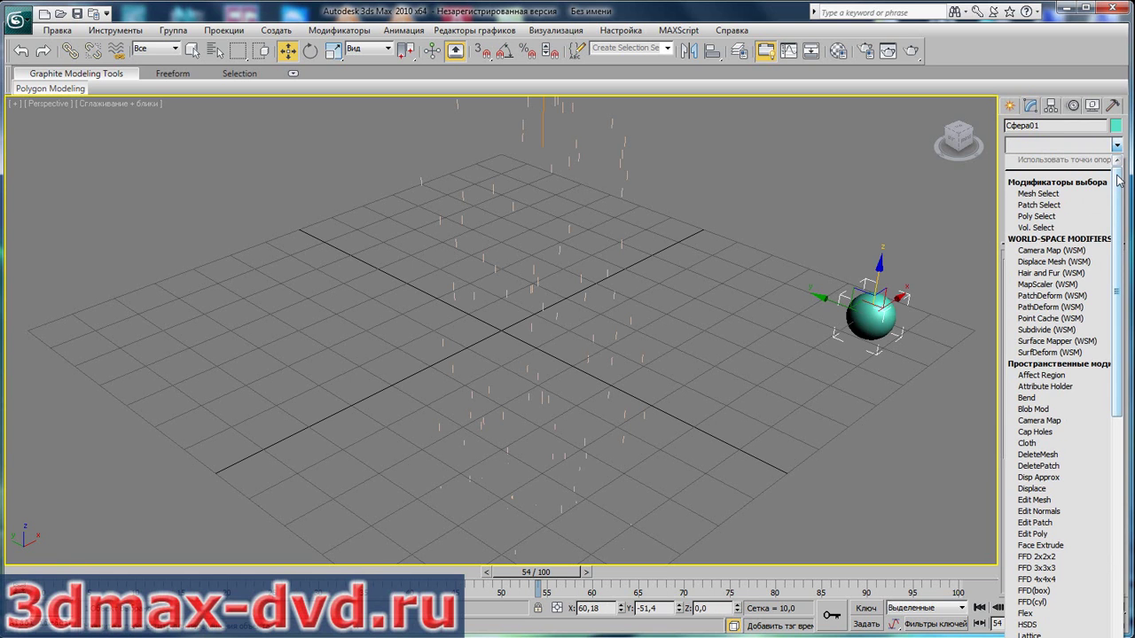
- Apply Blob Mod to the sphere and add Брызги01 as an Other Blob Object
click(1059, 410)
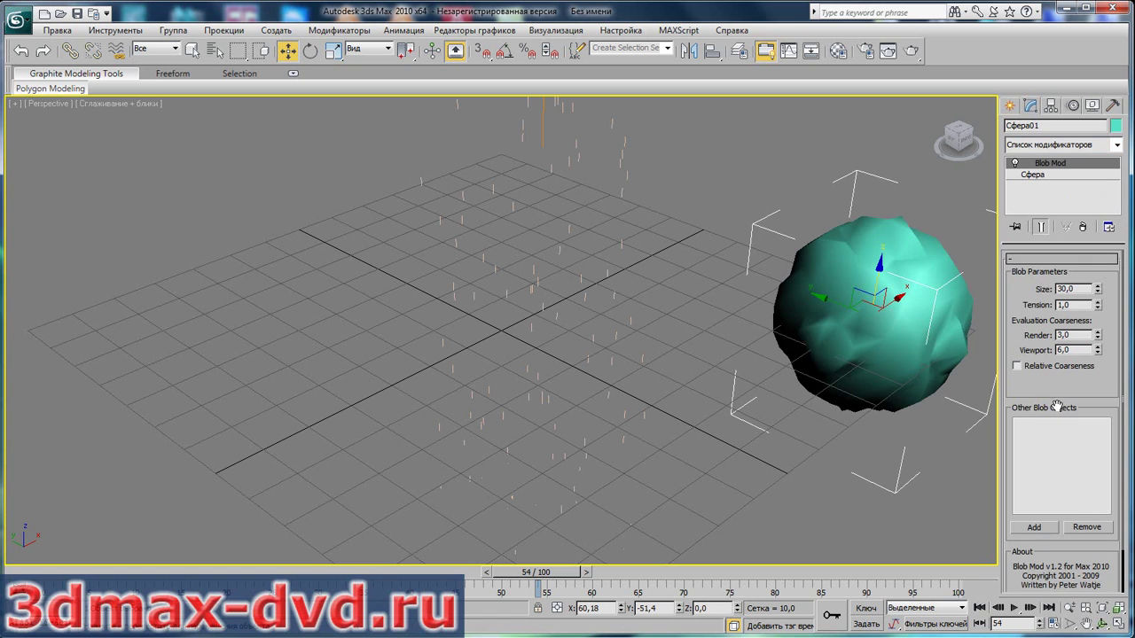
click(1035, 528)
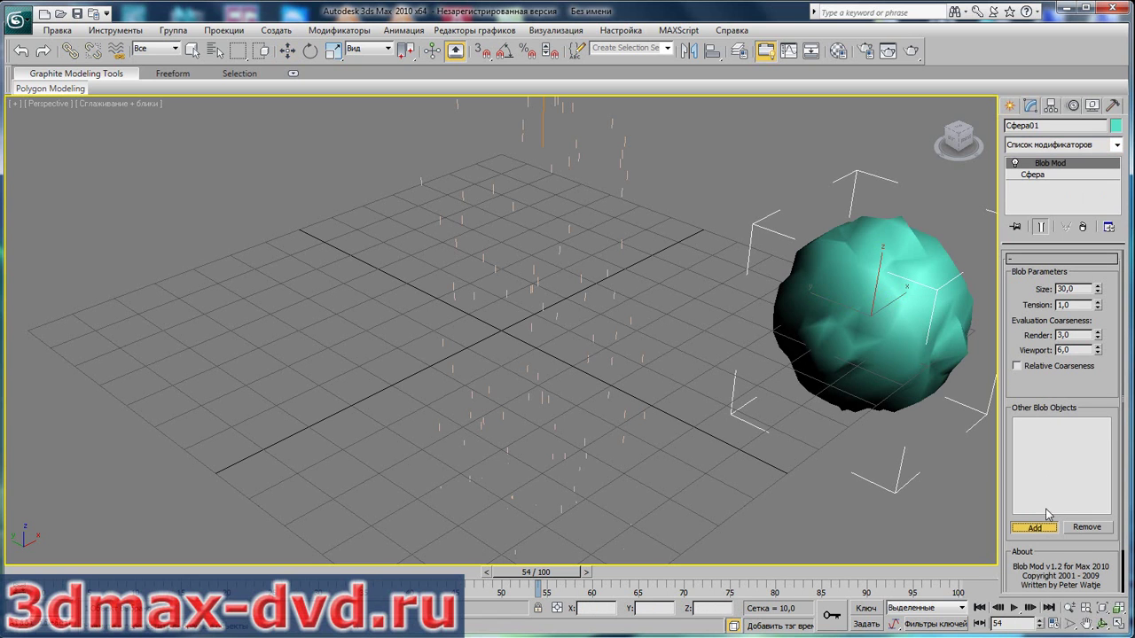
click(619, 156)
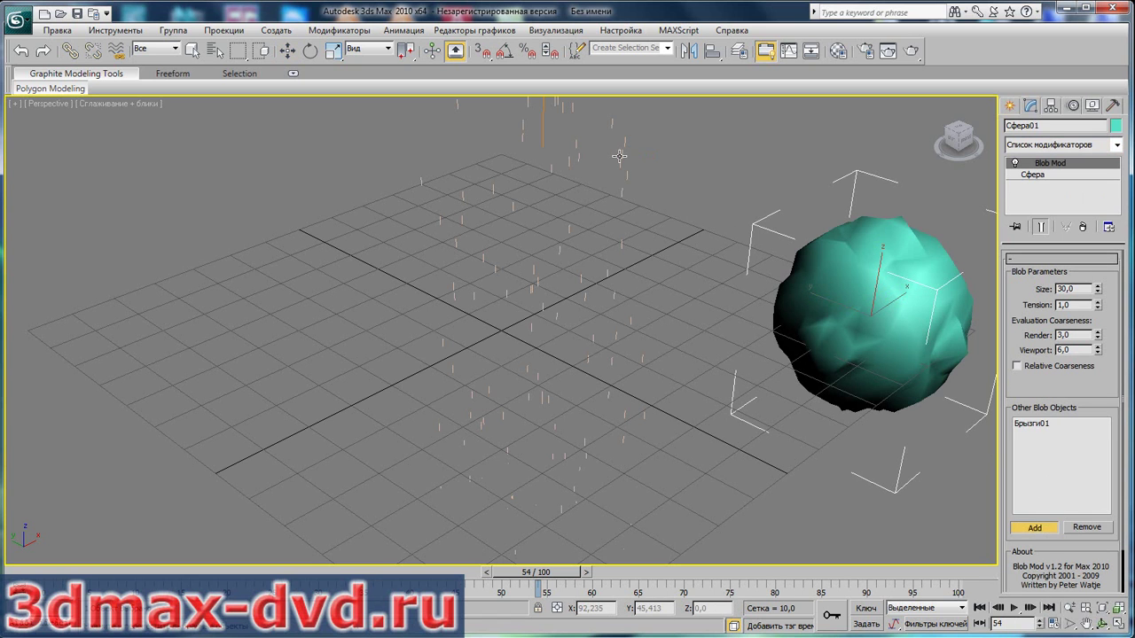
click(1037, 528)
- Zoom extents all, then preview frames 30, 69, 82 and 96 of the particle blob
click(1120, 608)
mouse_move(539, 581)
mouse_down()
mouse_move(331, 568)
mouse_move(663, 568)
mouse_up()
key(w)
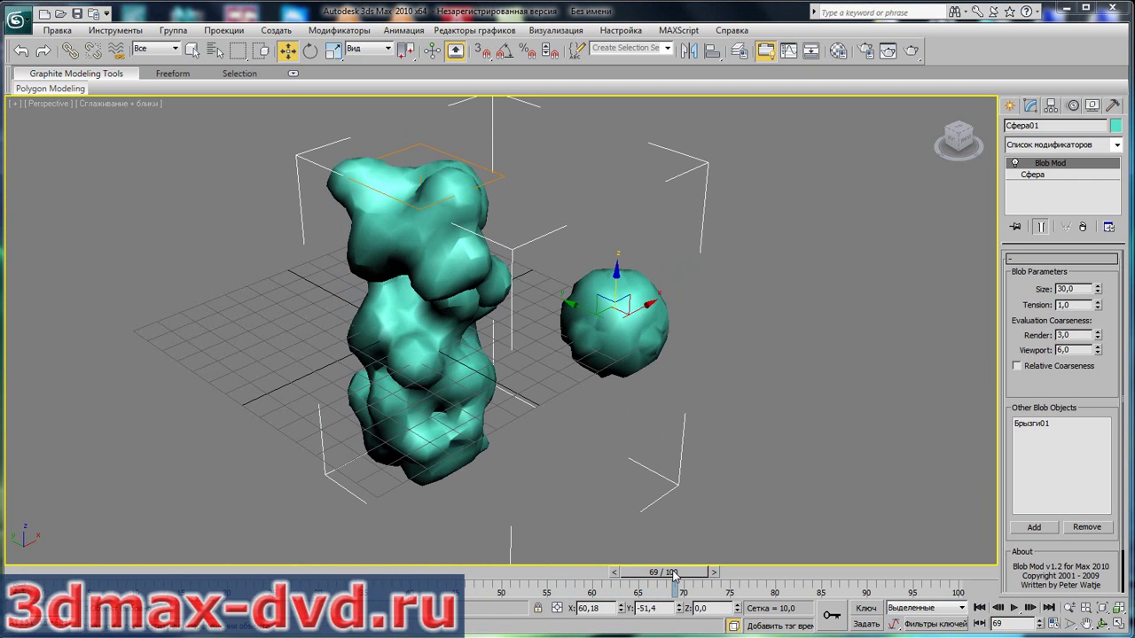
drag(674, 574, 767, 554)
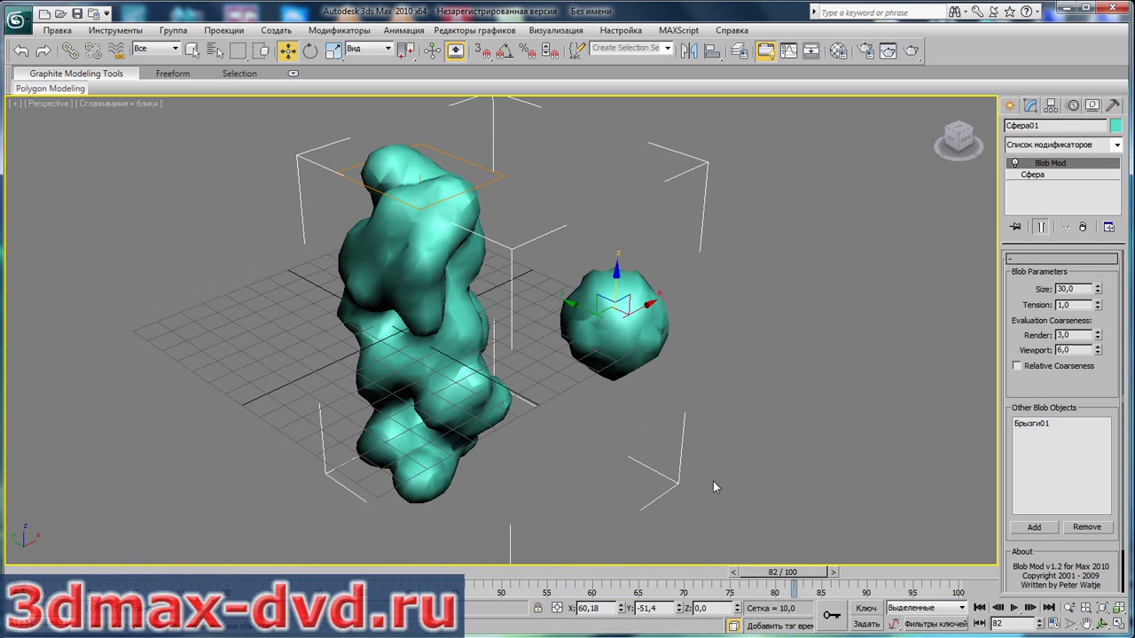
drag(800, 579, 934, 568)
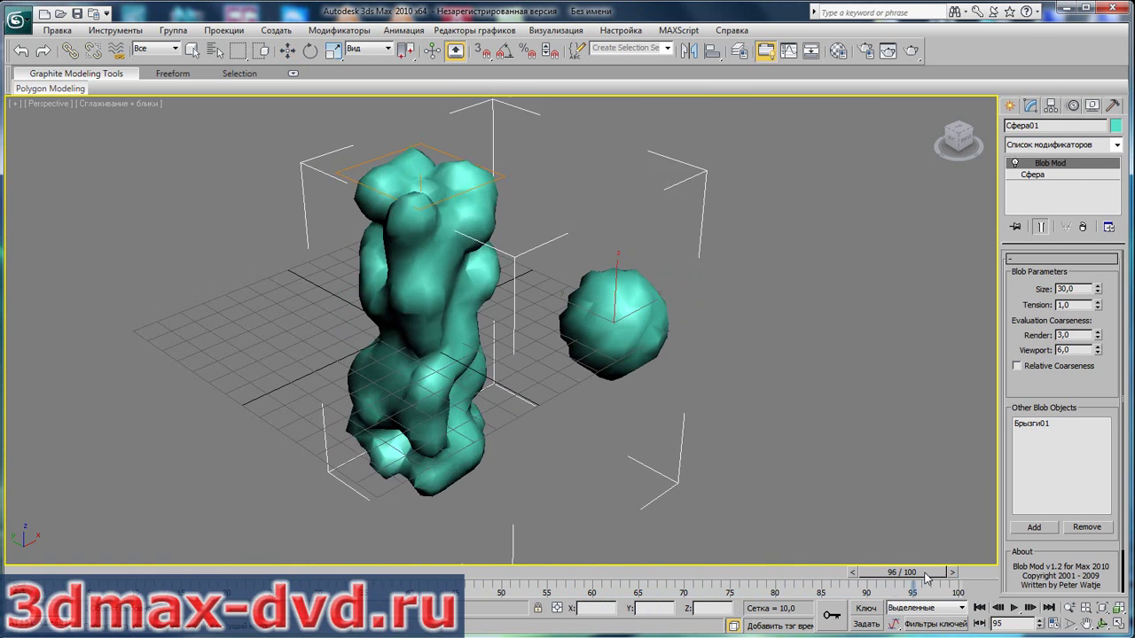